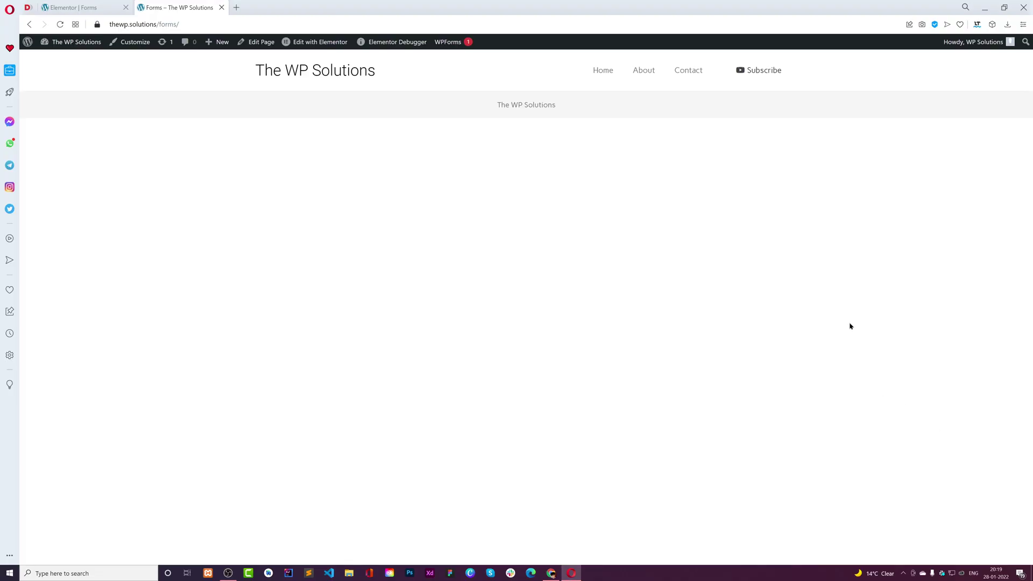
Step: Switch to the 'Elementor | Forms' tab to show the empty Forms page in the editor
{"action": "left_click", "coordinate": [99, 7]}
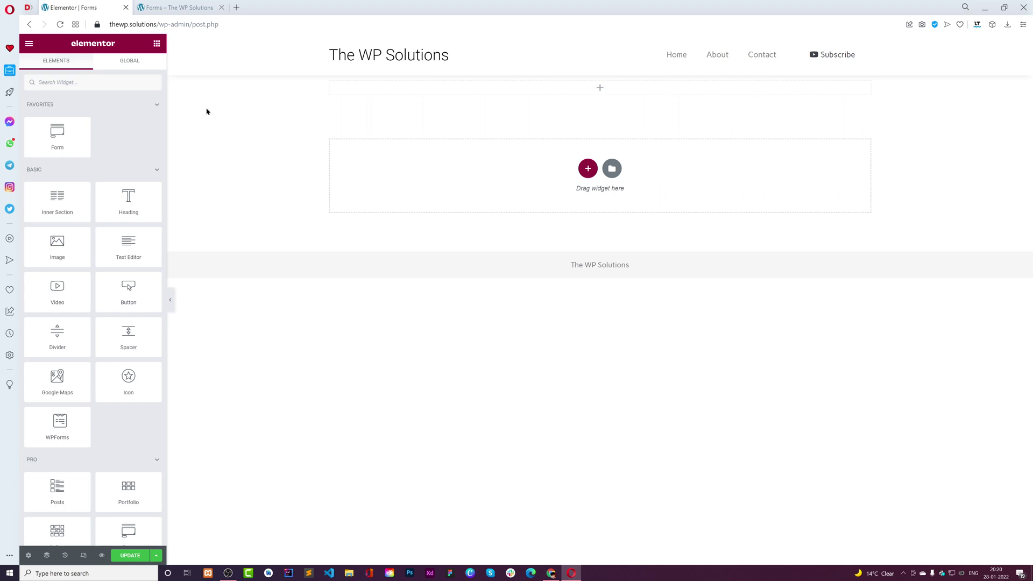
Step: Place a Form widget on the page and narrow its section's width to 500
{"action": "left_click_drag", "start_coordinate": [58, 139], "coordinate": [454, 90]}
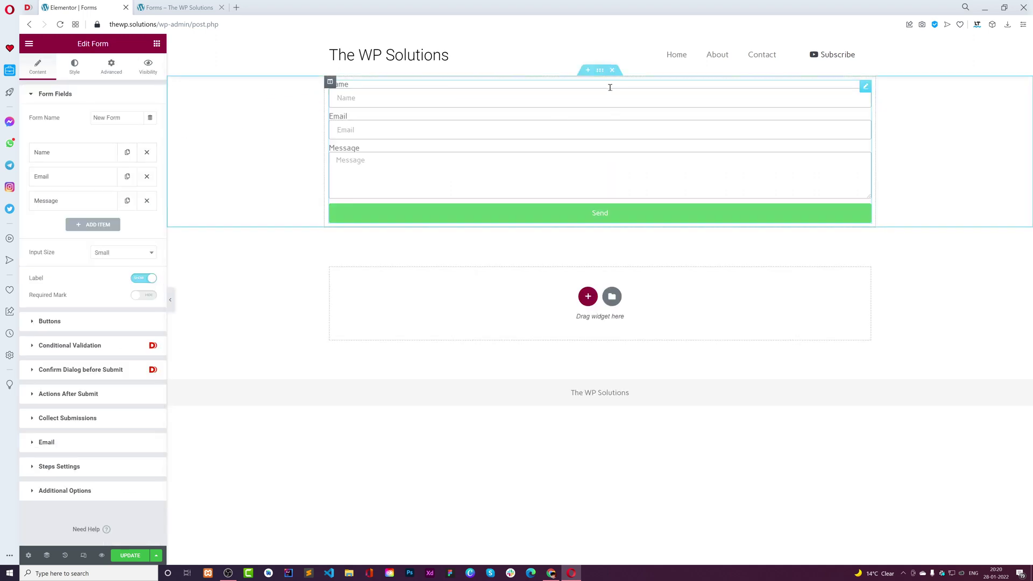
{"action": "left_click", "coordinate": [600, 72]}
{"action": "left_click", "coordinate": [110, 69]}
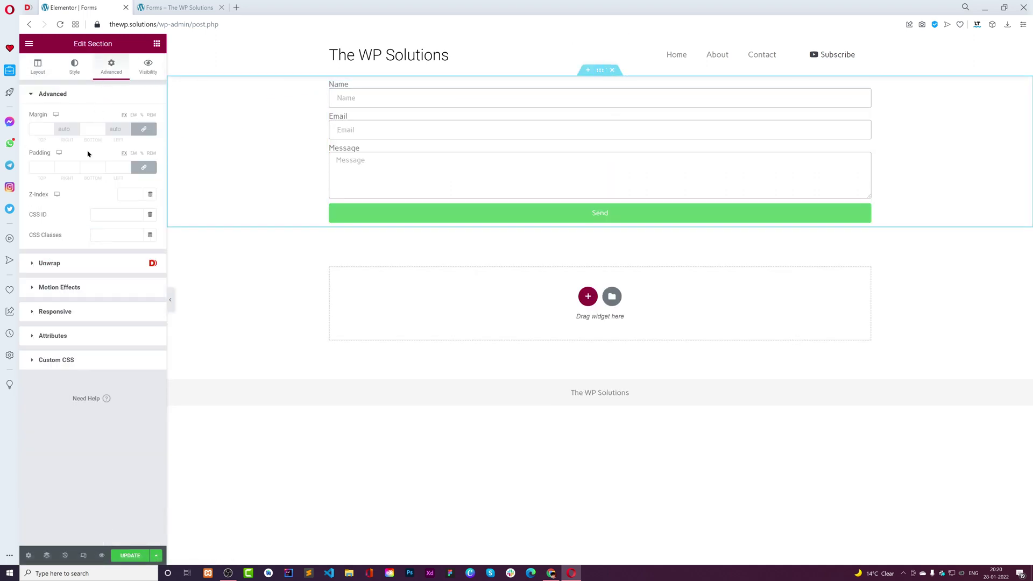
{"action": "left_click", "coordinate": [38, 68]}
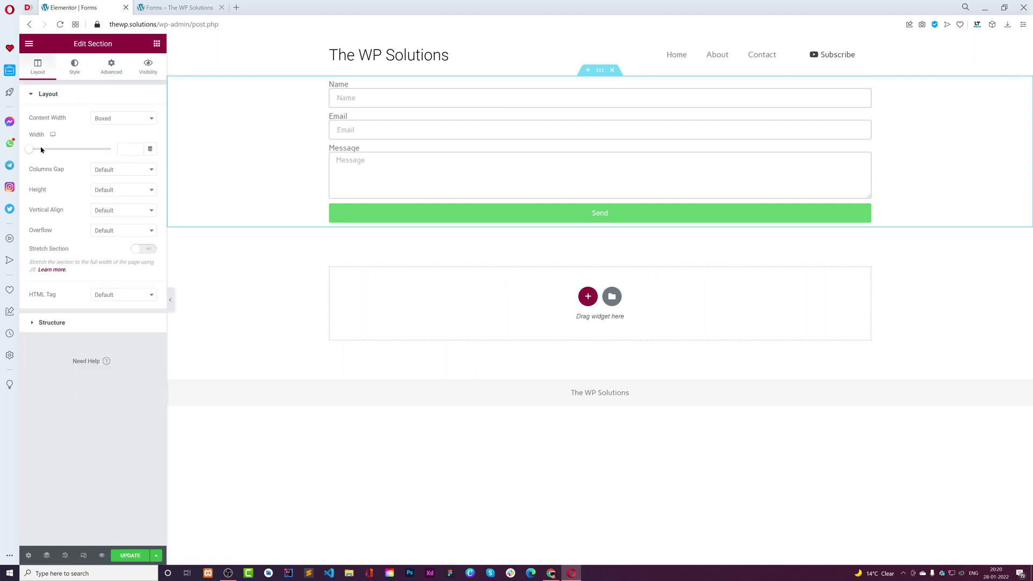
{"action": "left_click_drag", "start_coordinate": [31, 149], "coordinate": [8, 146]}
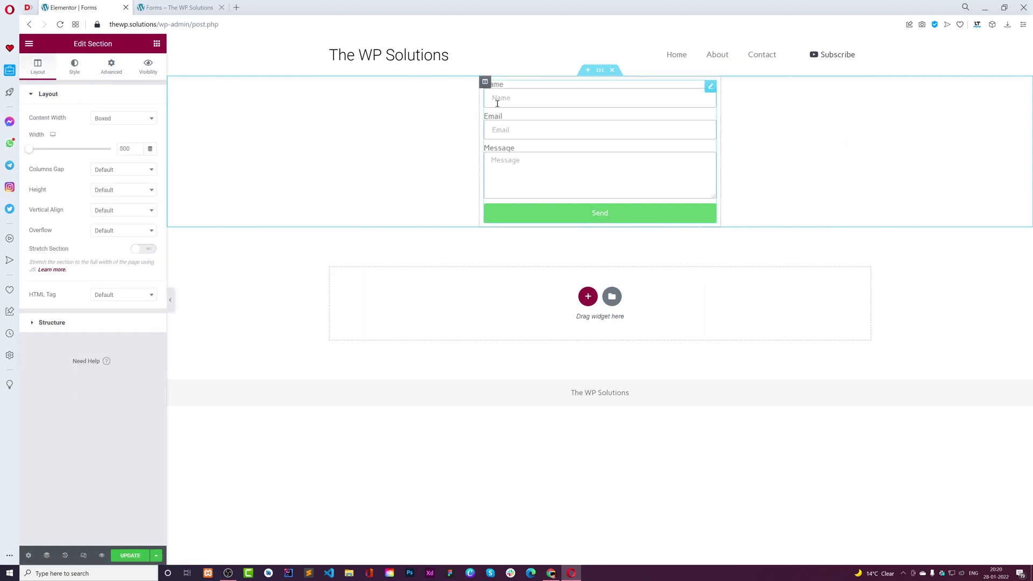
Step: Set the form's label spacing to 8 in the Style settings
{"action": "left_click", "coordinate": [78, 68]}
{"action": "left_click", "coordinate": [611, 105]}
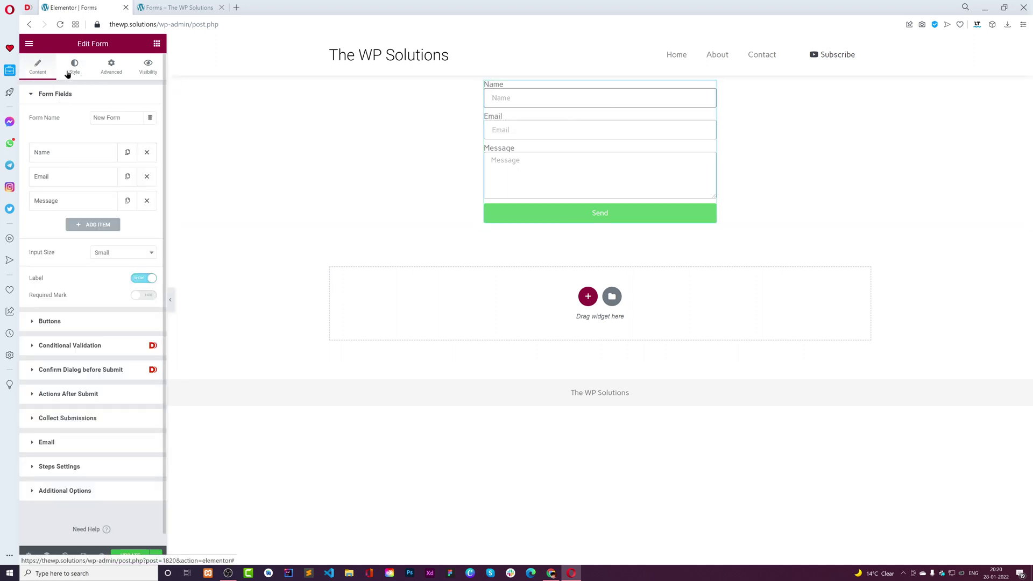
{"action": "left_click_drag", "start_coordinate": [29, 211], "coordinate": [36, 211]}
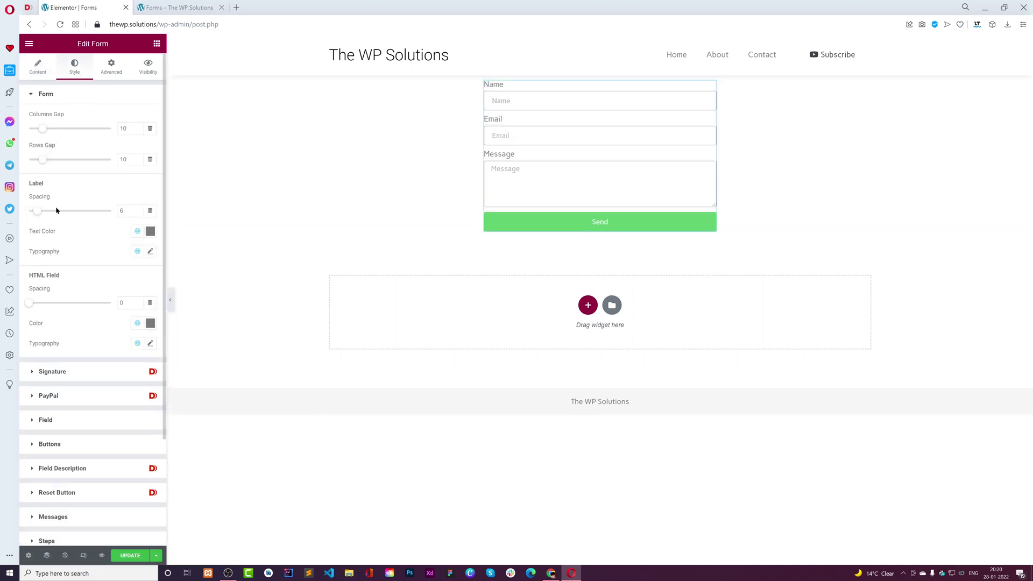
{"action": "left_click", "coordinate": [138, 209]}
{"action": "left_click", "coordinate": [137, 209]}
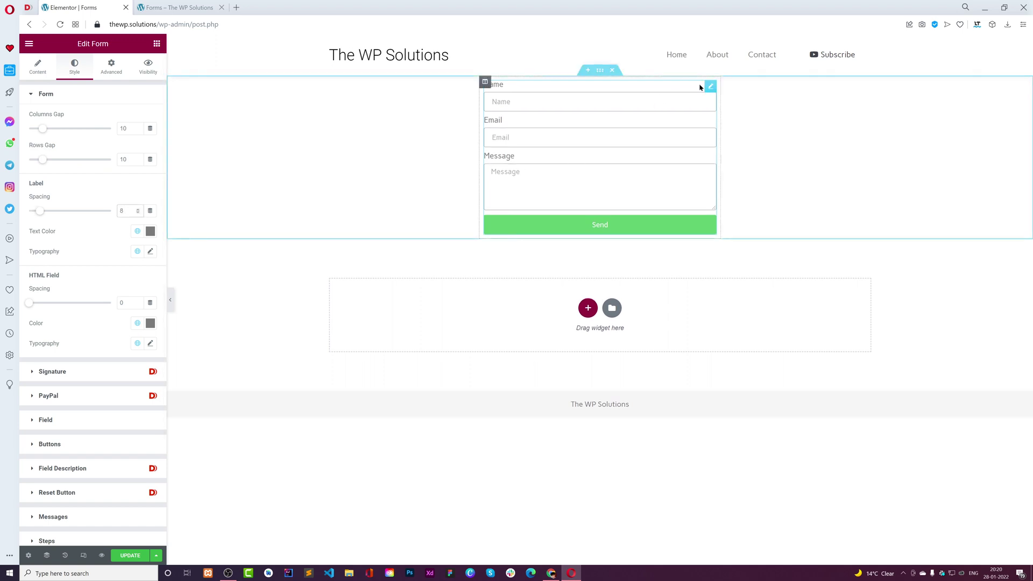
{"action": "left_click", "coordinate": [53, 69]}
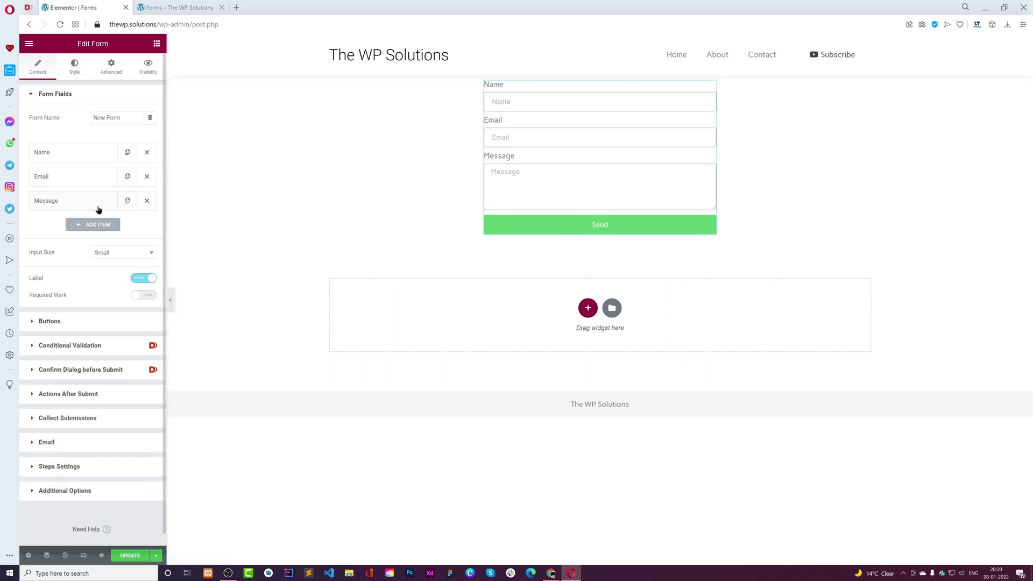
Step: Delete the Message and Email fields and add a new Select field
{"action": "left_click", "coordinate": [146, 201]}
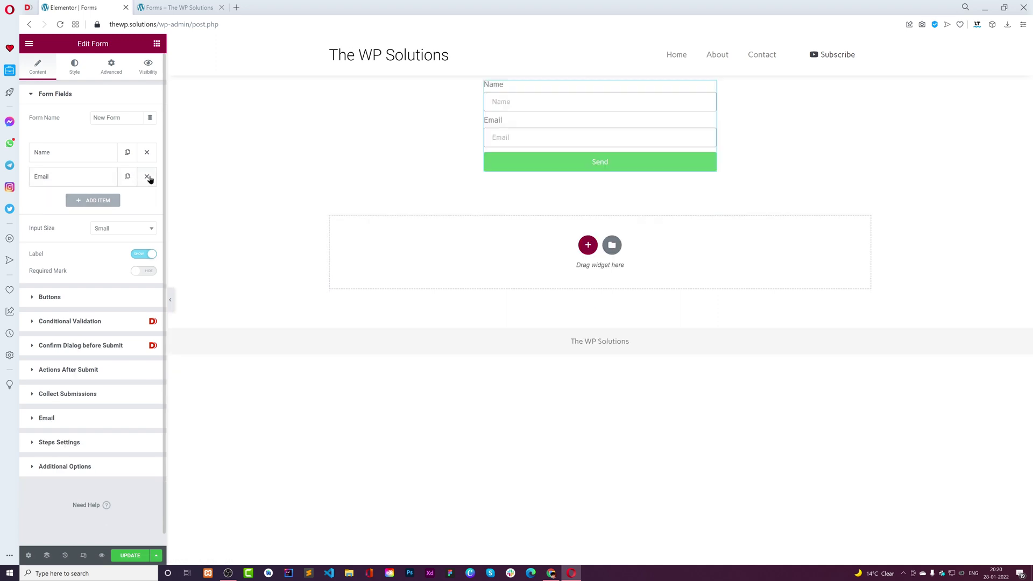
{"action": "left_click", "coordinate": [148, 178]}
{"action": "left_click", "coordinate": [99, 184]}
{"action": "left_click", "coordinate": [107, 222]}
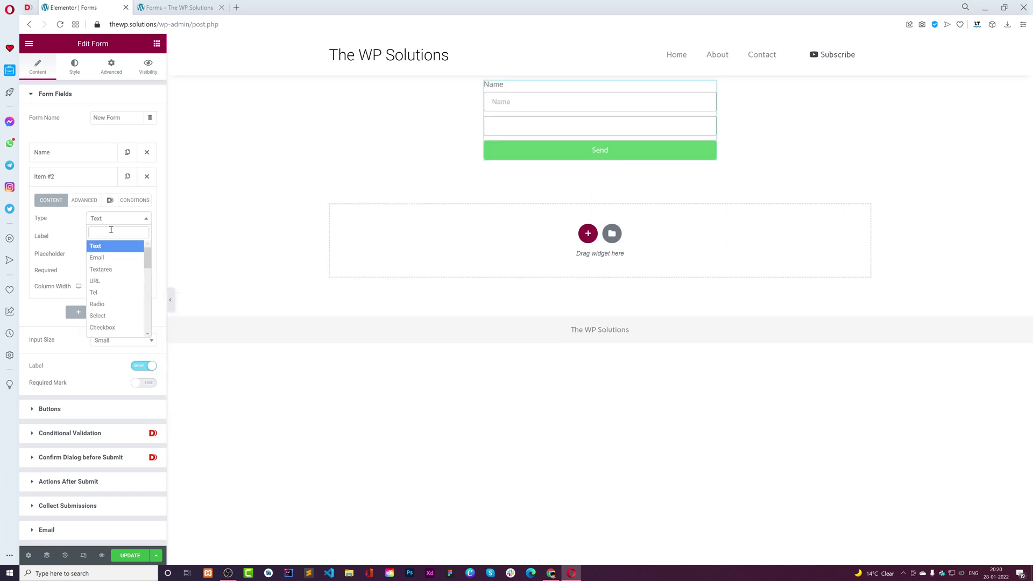
{"action": "type", "text": "sele"}
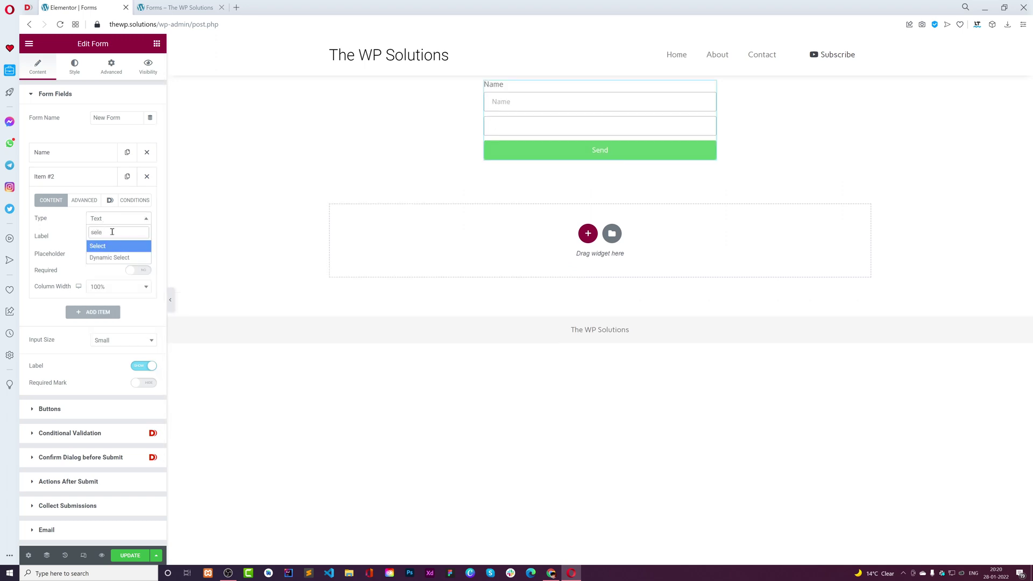
{"action": "left_click", "coordinate": [116, 247]}
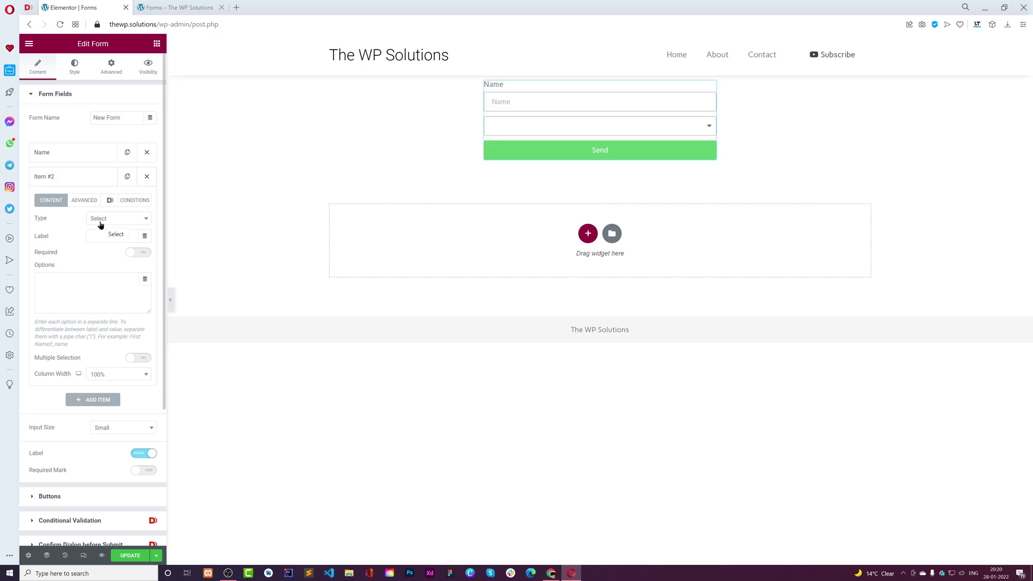
Step: Fill the Select options with a Token dynamic tag '[query:product|options]' and preview the dropdown
{"action": "left_click", "coordinate": [145, 283]}
{"action": "scroll", "coordinate": [96, 349], "scroll_direction": "down", "scroll_amount": 10}
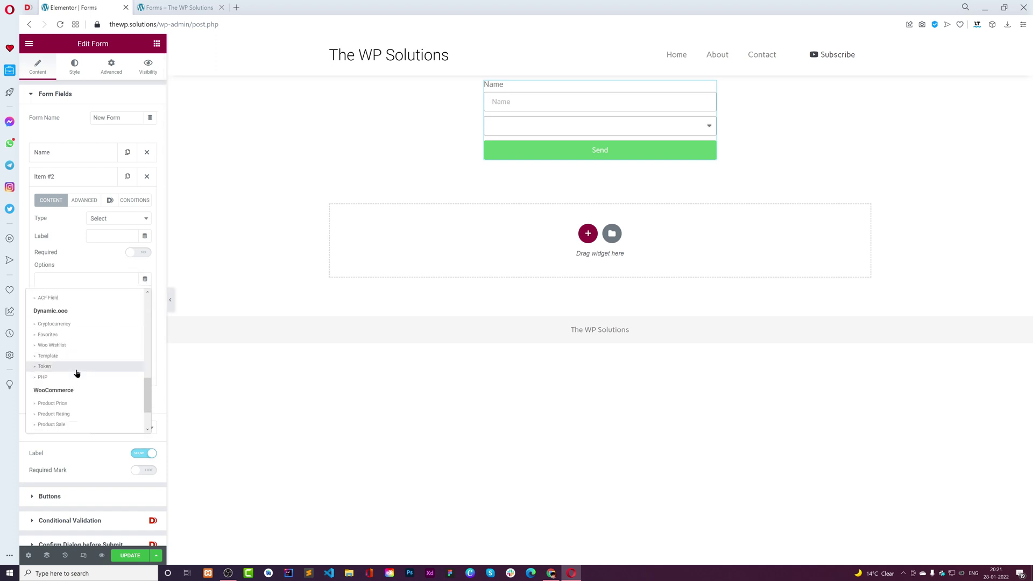
{"action": "left_click", "coordinate": [76, 369]}
{"action": "left_click", "coordinate": [82, 285]}
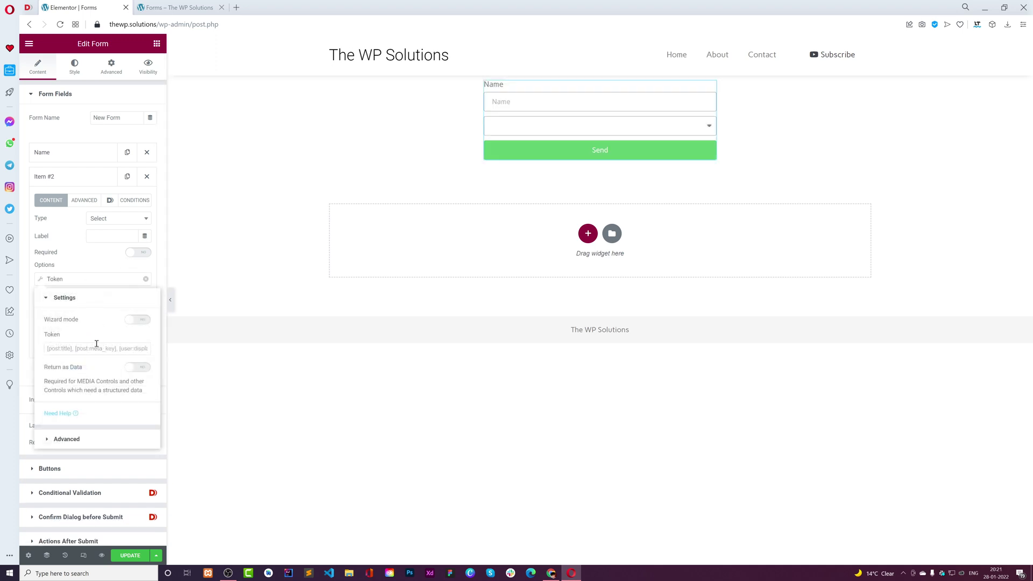
{"action": "left_click", "coordinate": [97, 345]}
{"action": "type", "text": "["}
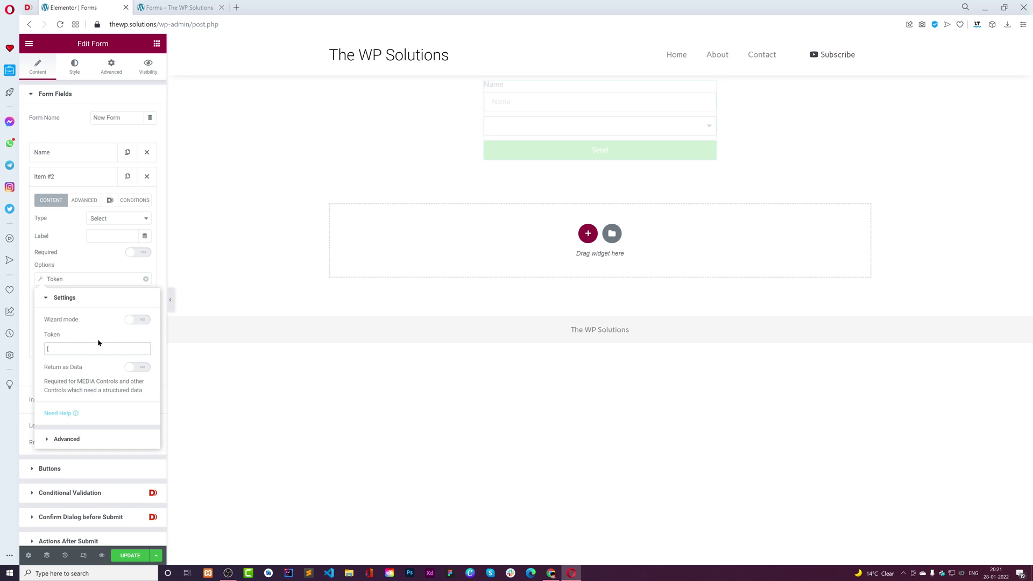
{"action": "type", "text": "query:product"}
{"action": "type", "text": "|options"}
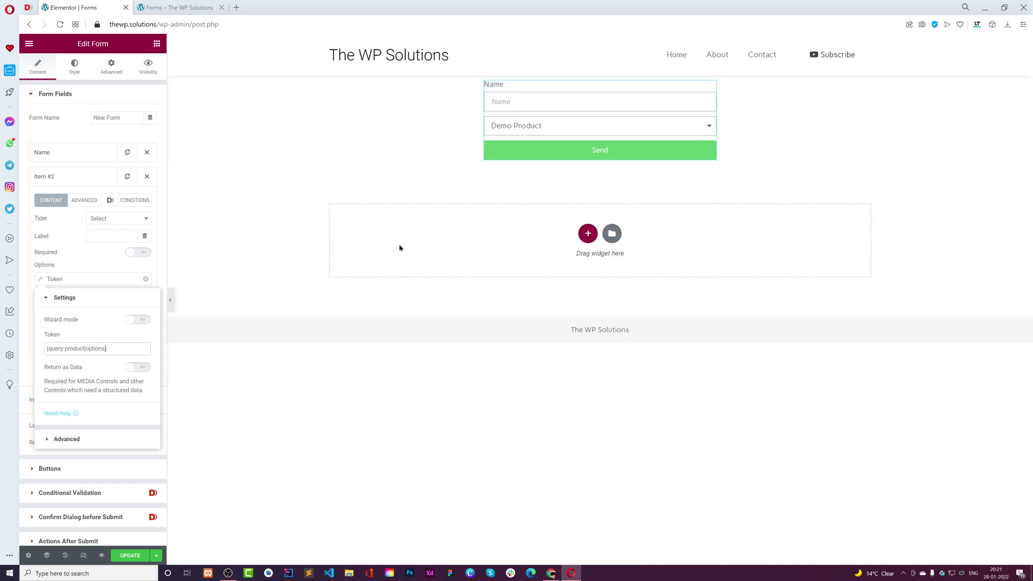
{"action": "left_click", "coordinate": [550, 129]}
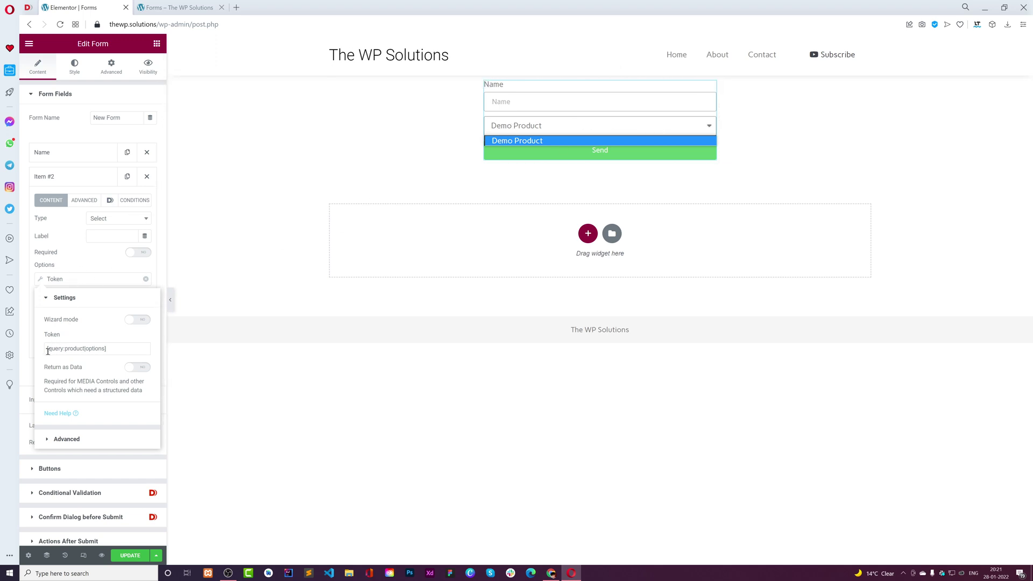
Step: Change the token to '[query:post|options]' so the dropdown lists post titles
{"action": "left_click_drag", "start_coordinate": [65, 349], "coordinate": [88, 349]}
{"action": "double_click", "coordinate": [81, 349]}
{"action": "left_click", "coordinate": [94, 348]}
{"action": "key", "text": "BackSpace"}
{"action": "key", "text": "BackSpace"}
{"action": "key", "text": "BackSpace"}
{"action": "key", "text": "BackSpace"}
{"action": "key", "text": "BackSpace"}
{"action": "key", "text": "BackSpace"}
{"action": "key", "text": "BackSpace"}
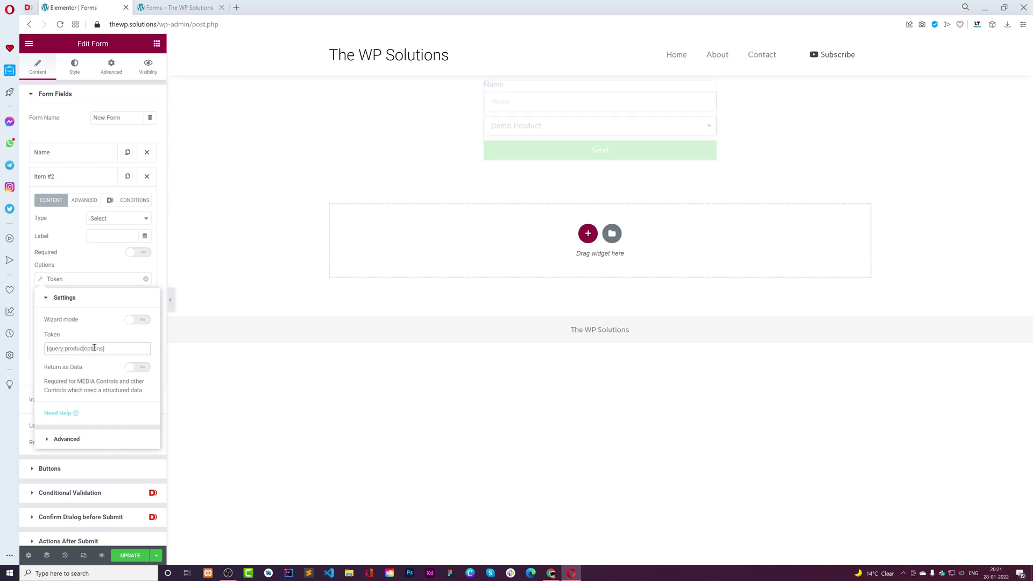
{"action": "type", "text": "post"}
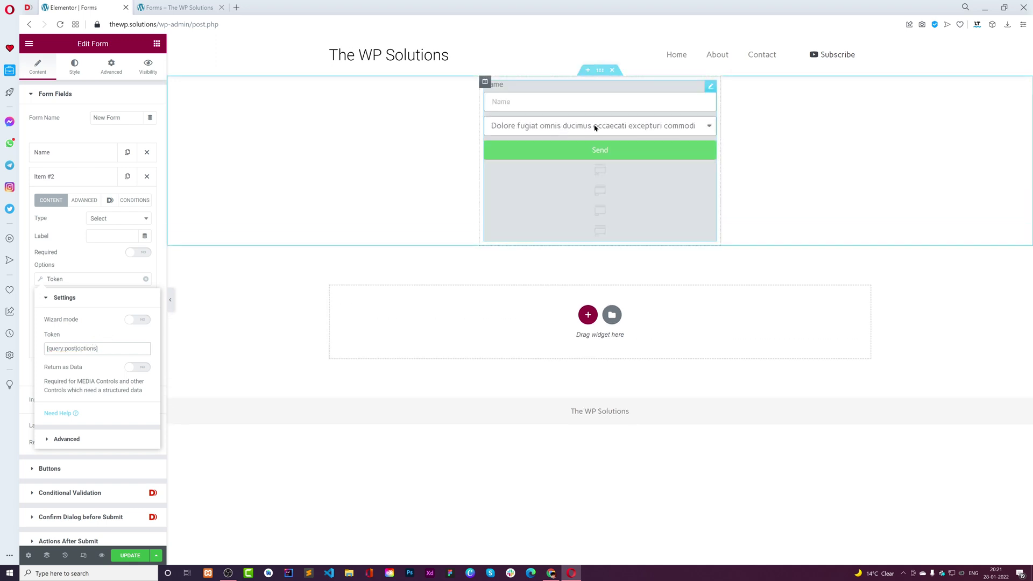
{"action": "left_click", "coordinate": [595, 127]}
{"action": "left_click", "coordinate": [570, 141]}
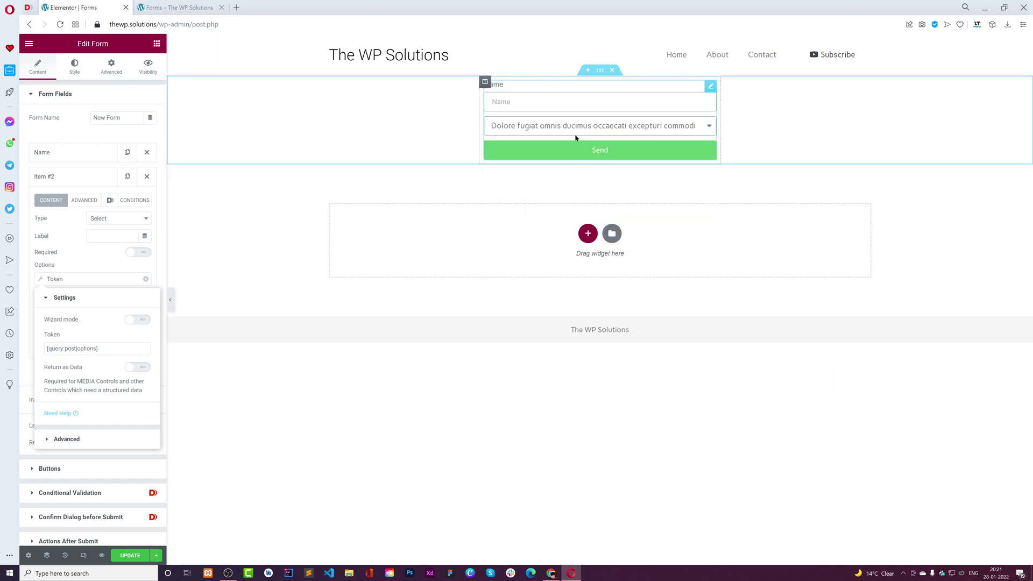
Step: Add a third form field of the Counter type
{"action": "left_click", "coordinate": [86, 269]}
{"action": "left_click", "coordinate": [85, 180]}
{"action": "left_click", "coordinate": [92, 200]}
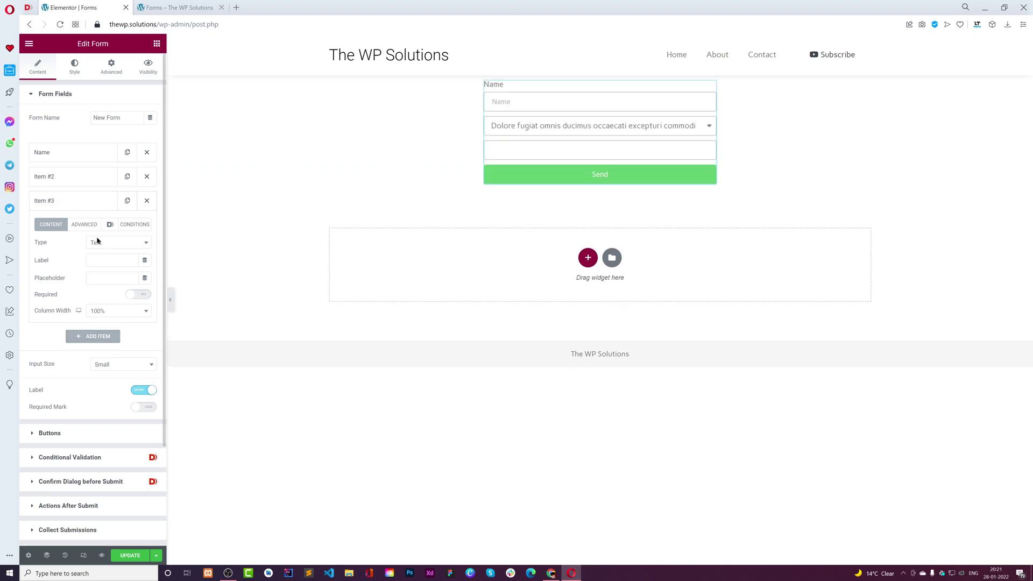
{"action": "left_click", "coordinate": [97, 243]}
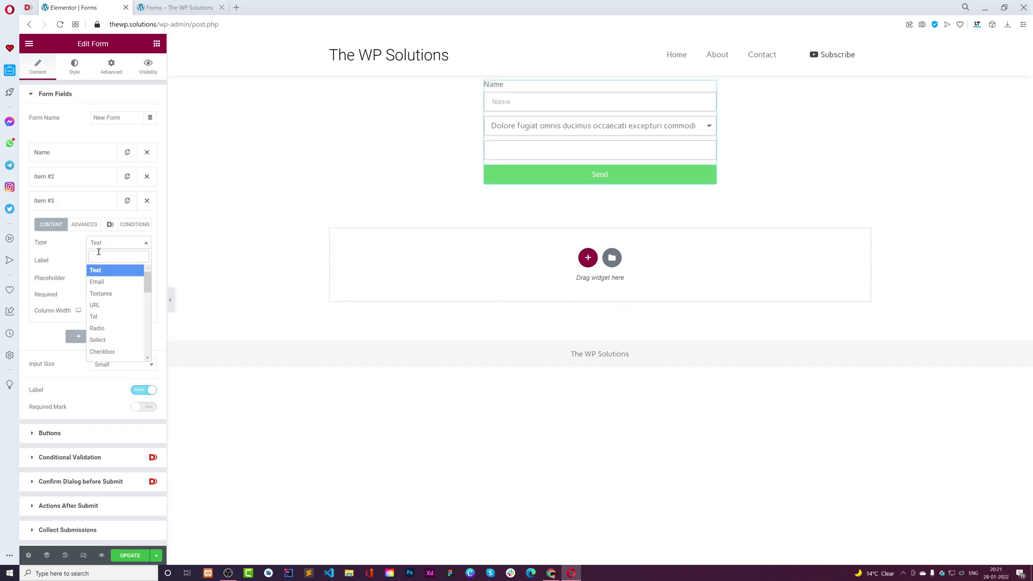
{"action": "type", "text": "coun"}
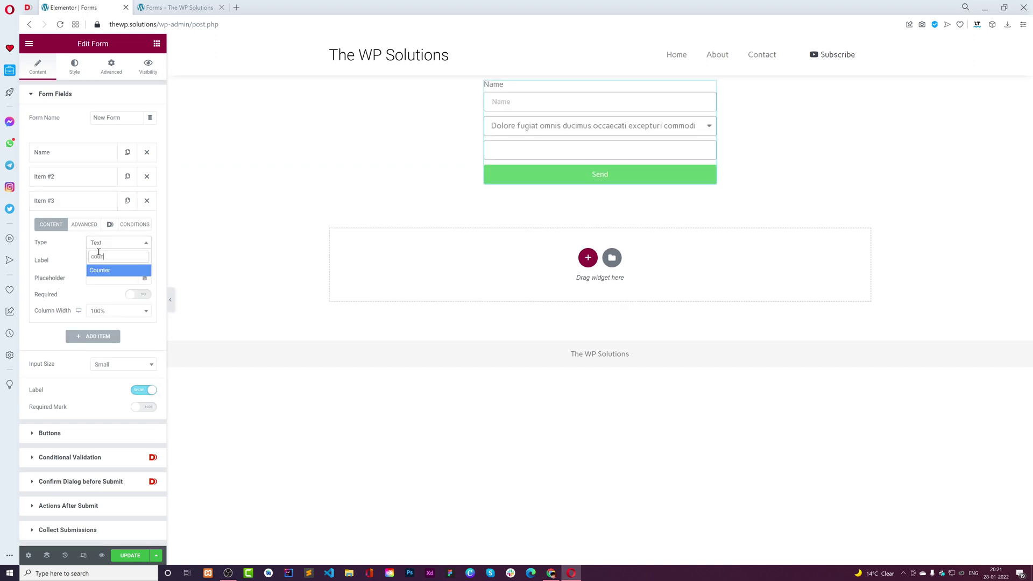
{"action": "key", "text": "Return"}
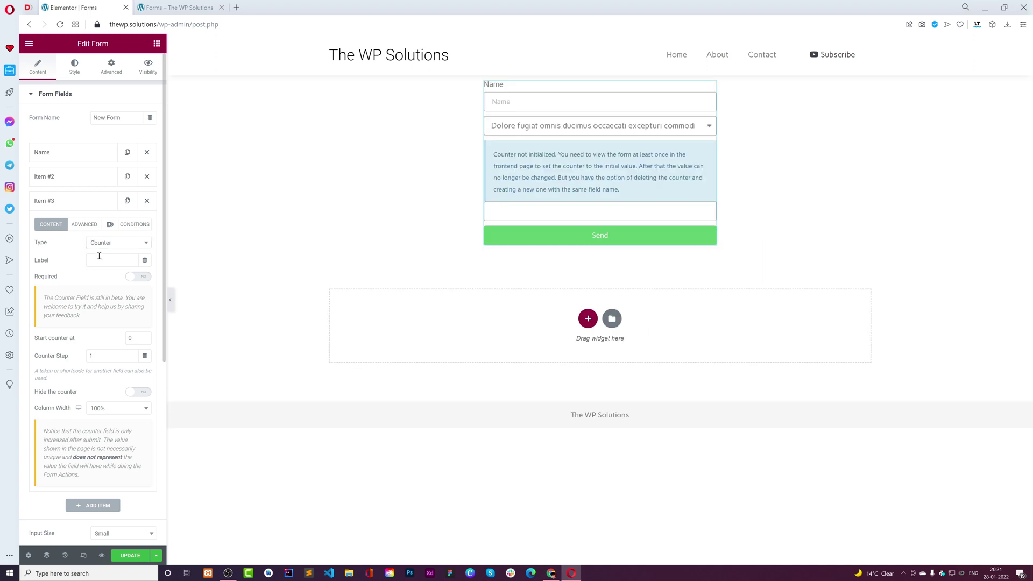
Step: Label the field 'Counter', keep Step at 1, and save the page
{"action": "left_click", "coordinate": [99, 256]}
{"action": "double_click", "coordinate": [89, 360]}
{"action": "left_click", "coordinate": [99, 360]}
{"action": "type", "text": "Counter"}
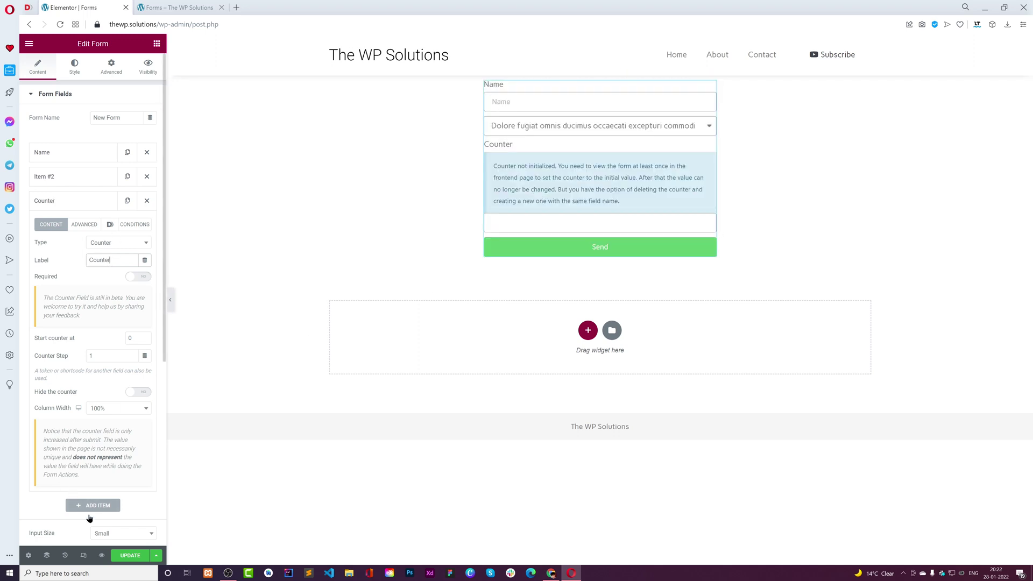
{"action": "left_click", "coordinate": [132, 556]}
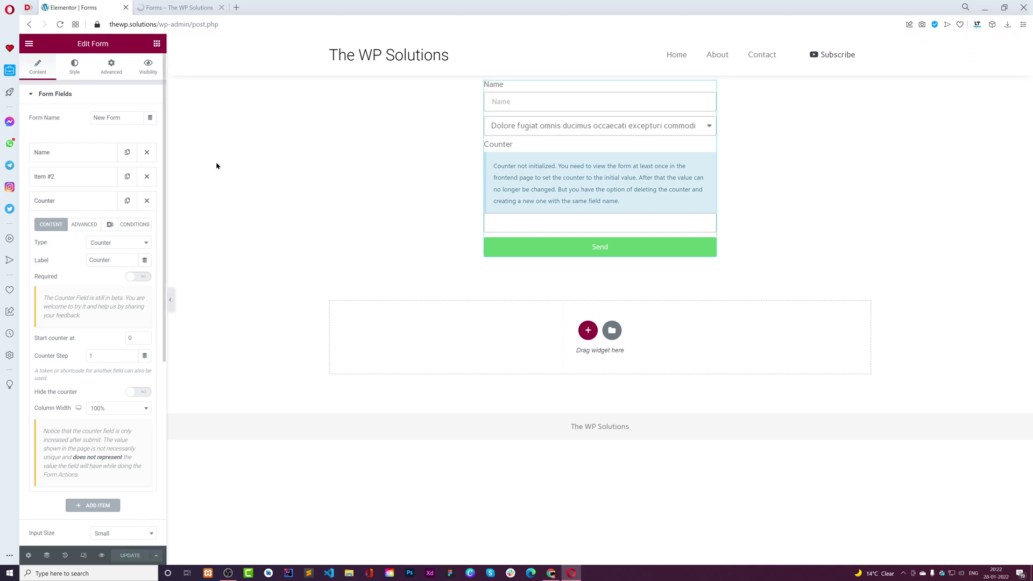
Step: On the live form, fill Name with Testing and select 'Iste cumque recusandae consectetur'
{"action": "left_click", "coordinate": [176, 8]}
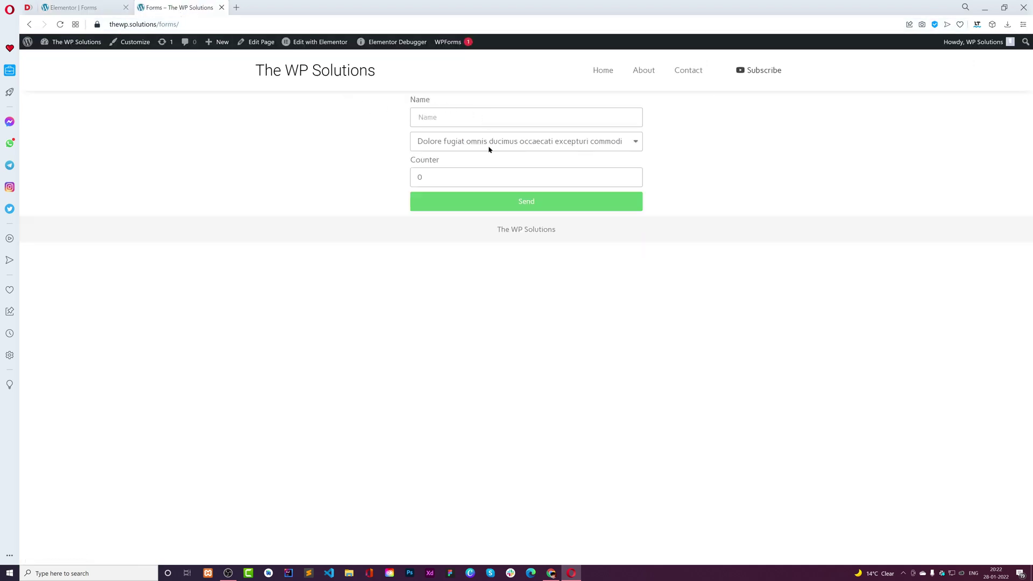
{"action": "left_click", "coordinate": [457, 119]}
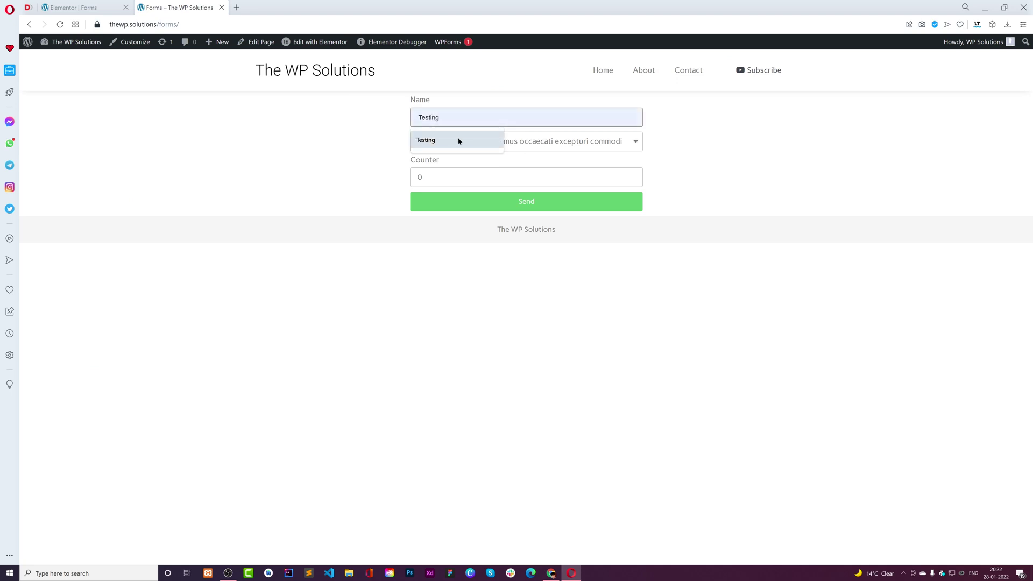
{"action": "left_click", "coordinate": [458, 141]}
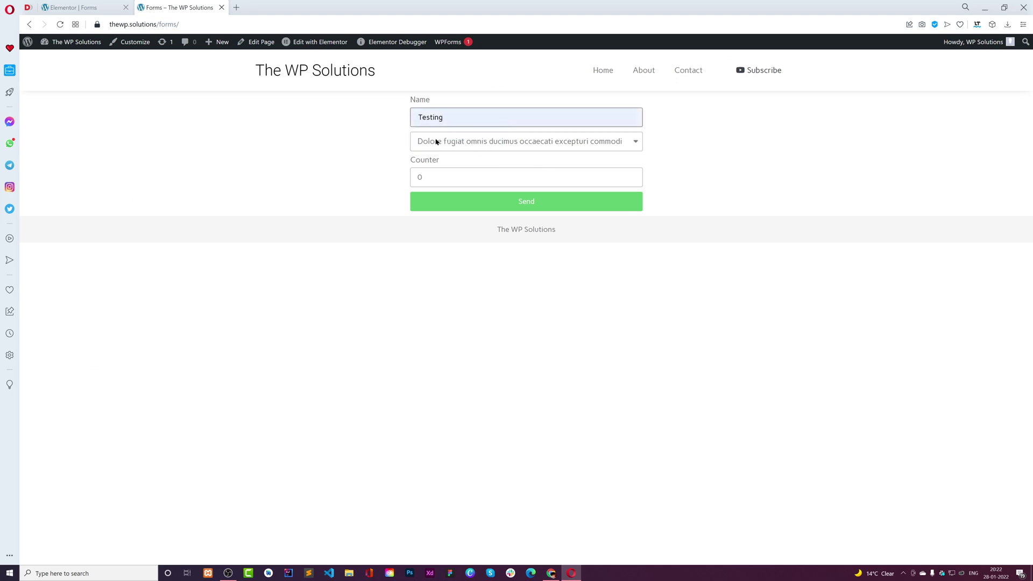
{"action": "left_click", "coordinate": [434, 141]}
{"action": "left_click", "coordinate": [444, 169]}
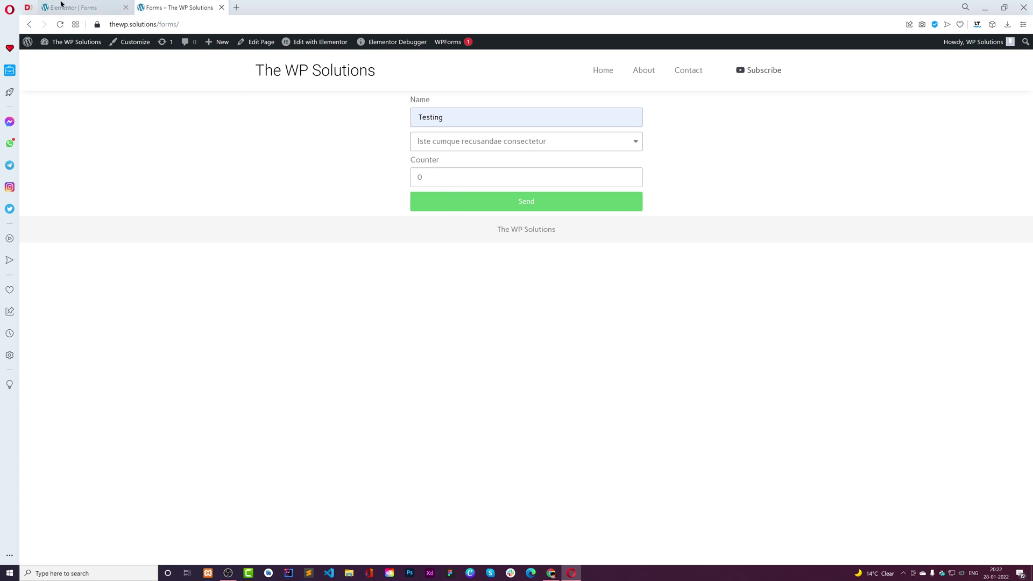
Step: Remove Email from Actions After Submit, leaving Collect Submissions, and click UPDATE
{"action": "left_click", "coordinate": [75, 8]}
{"action": "scroll", "coordinate": [116, 348], "scroll_direction": "down", "scroll_amount": 5}
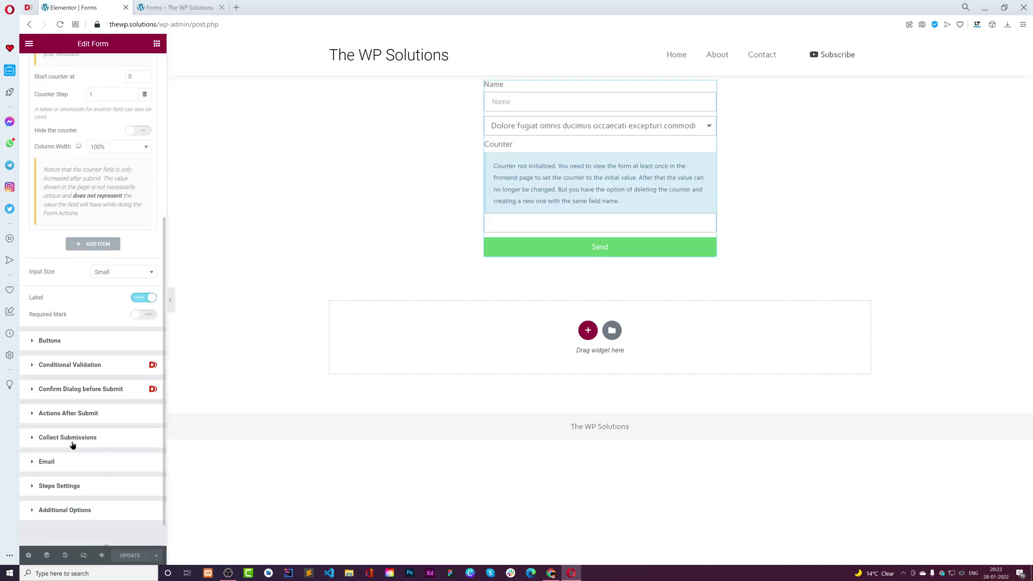
{"action": "left_click", "coordinate": [89, 414]}
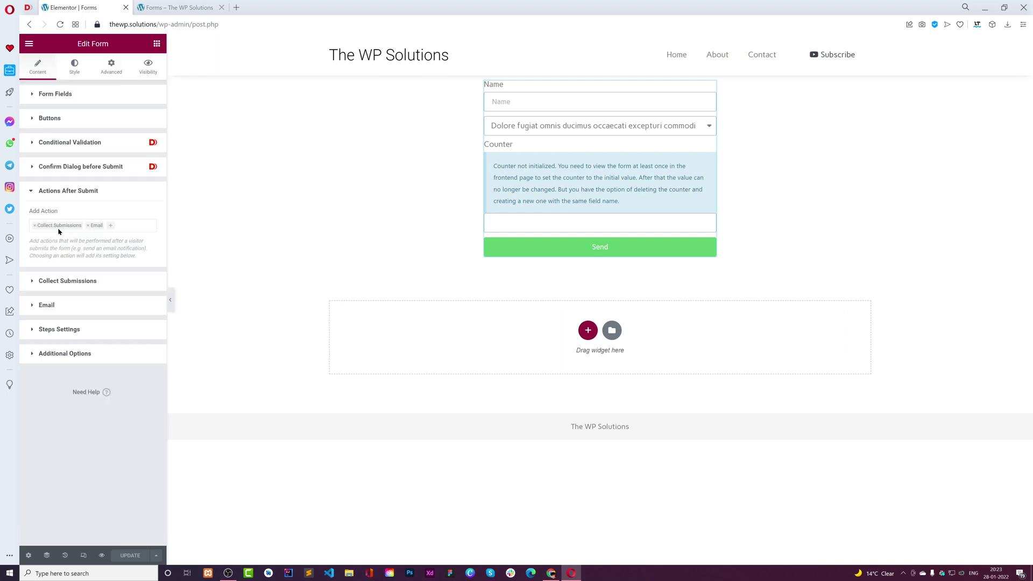
{"action": "left_click", "coordinate": [88, 226]}
{"action": "left_click", "coordinate": [109, 466]}
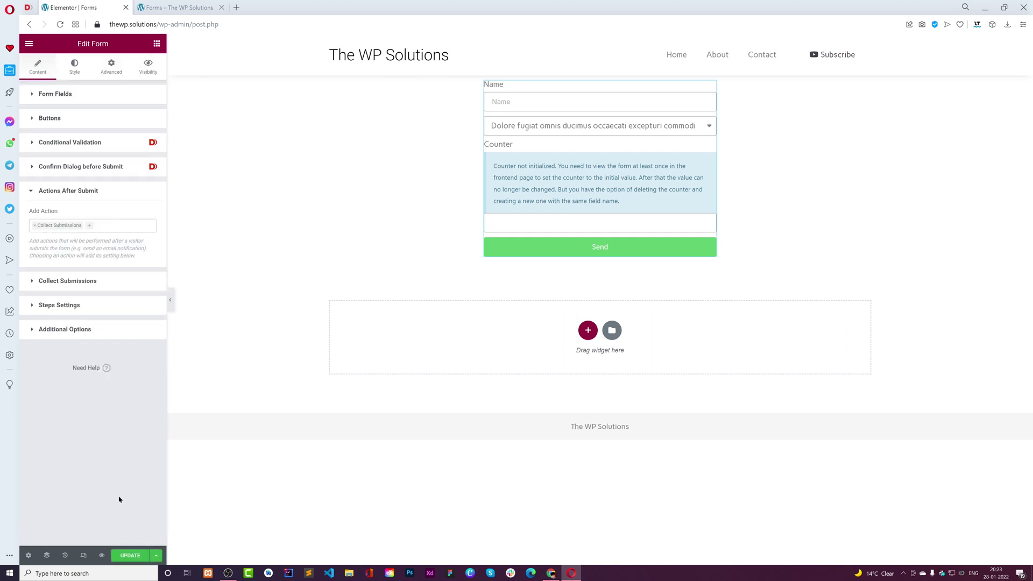
{"action": "left_click", "coordinate": [38, 281]}
{"action": "left_click", "coordinate": [123, 560]}
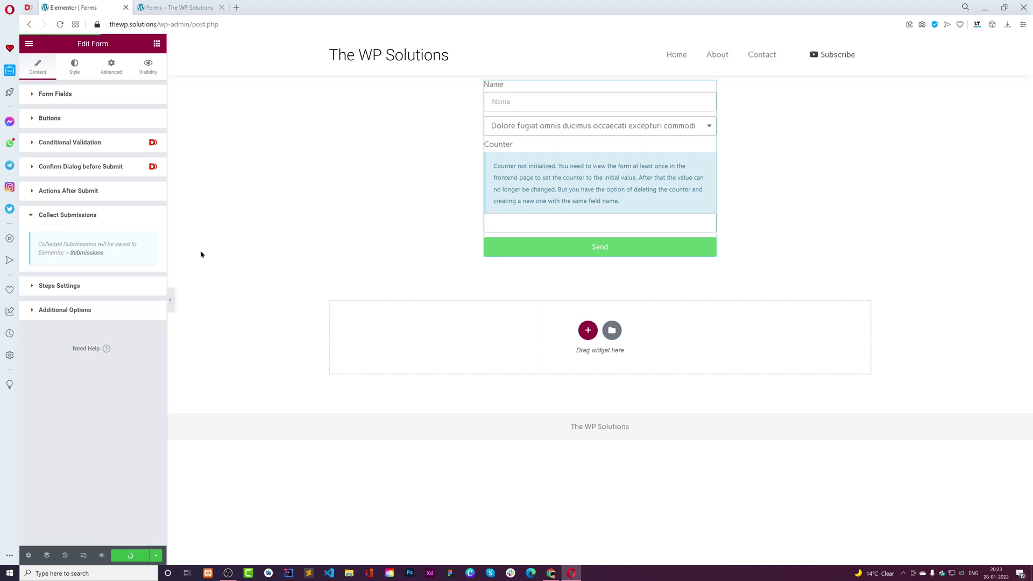
Step: Submit the live form once with the name Testing
{"action": "left_click", "coordinate": [208, 6]}
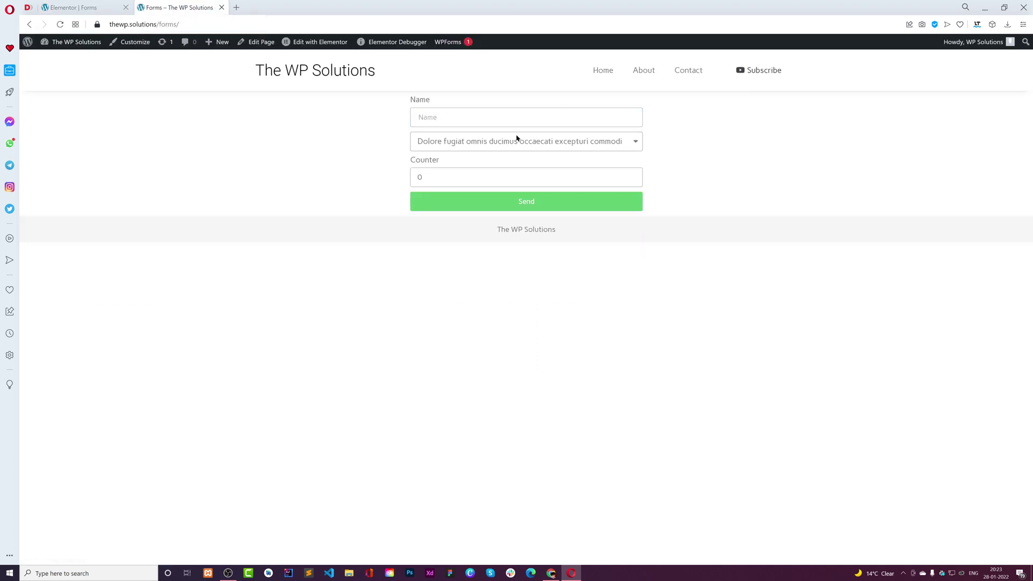
{"action": "left_click", "coordinate": [503, 115]}
{"action": "left_click", "coordinate": [485, 135]}
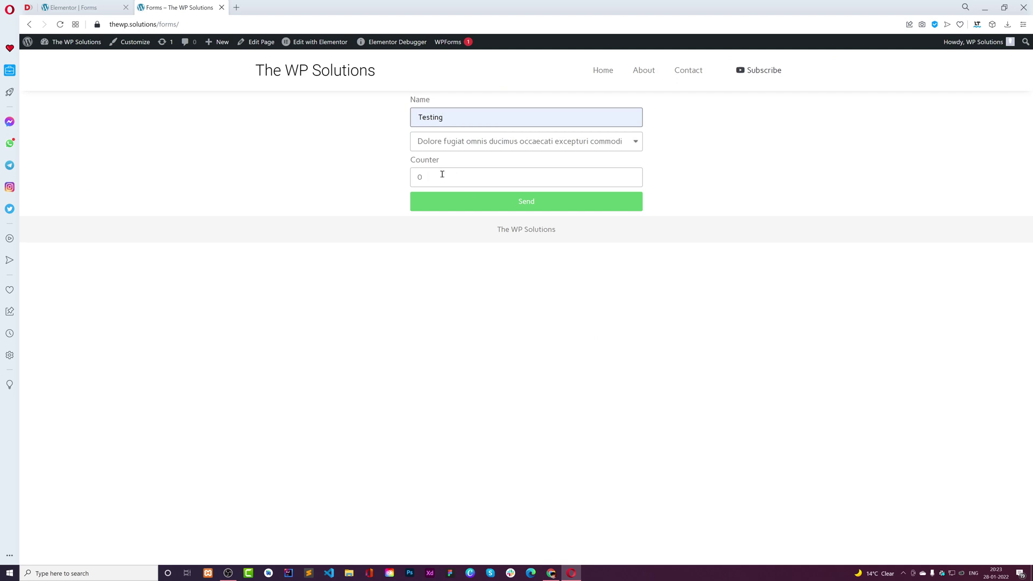
{"action": "left_click", "coordinate": [468, 202]}
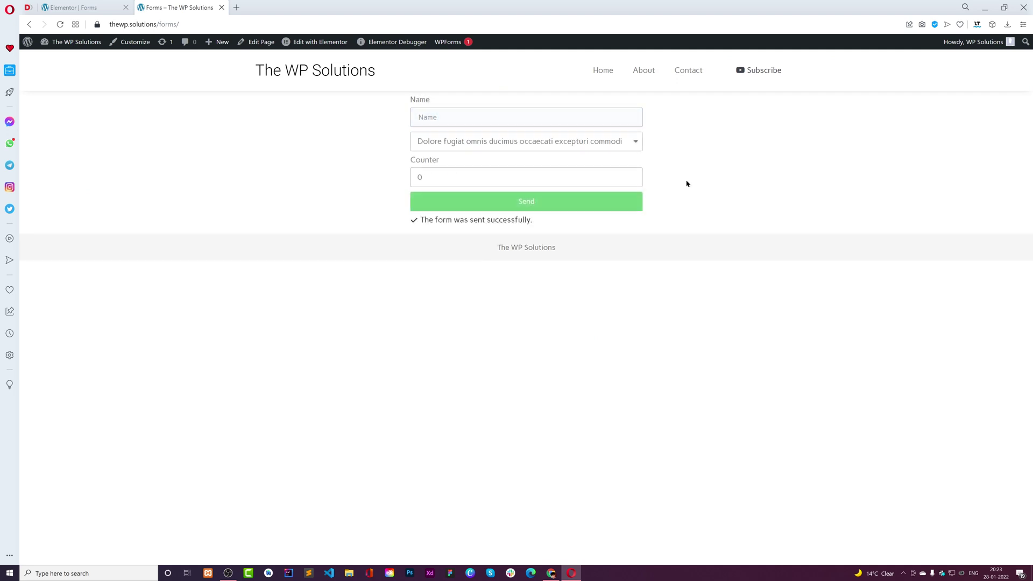
{"action": "left_click_drag", "start_coordinate": [419, 220], "coordinate": [532, 221]}
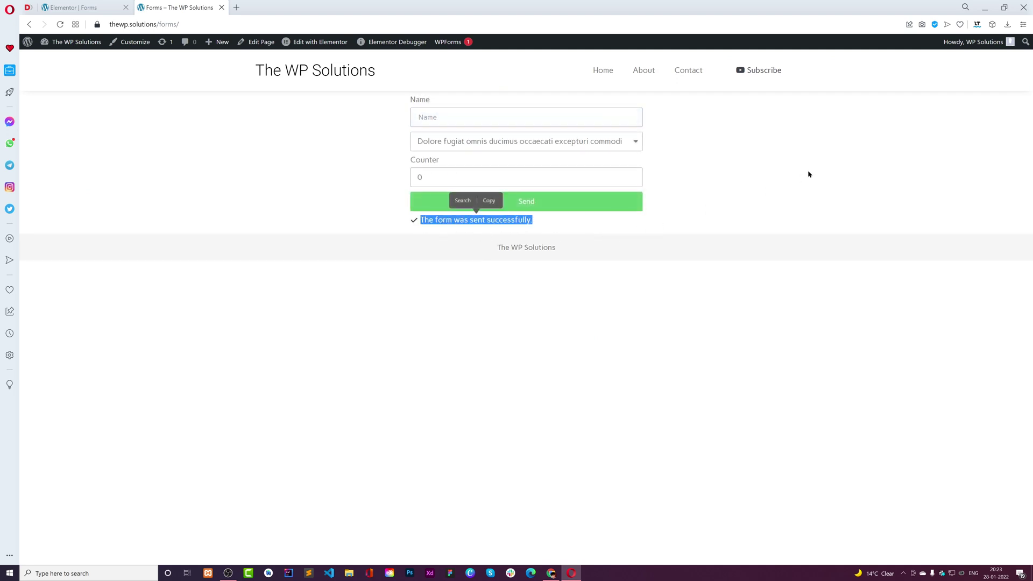
{"action": "left_click", "coordinate": [339, 157]}
Step: Strip the query string from the page address and reload the Forms page
{"action": "left_click", "coordinate": [179, 24]}
{"action": "left_click", "coordinate": [179, 25]}
{"action": "key", "text": "shift+End"}
{"action": "key", "text": "Delete"}
{"action": "key", "text": "Return"}
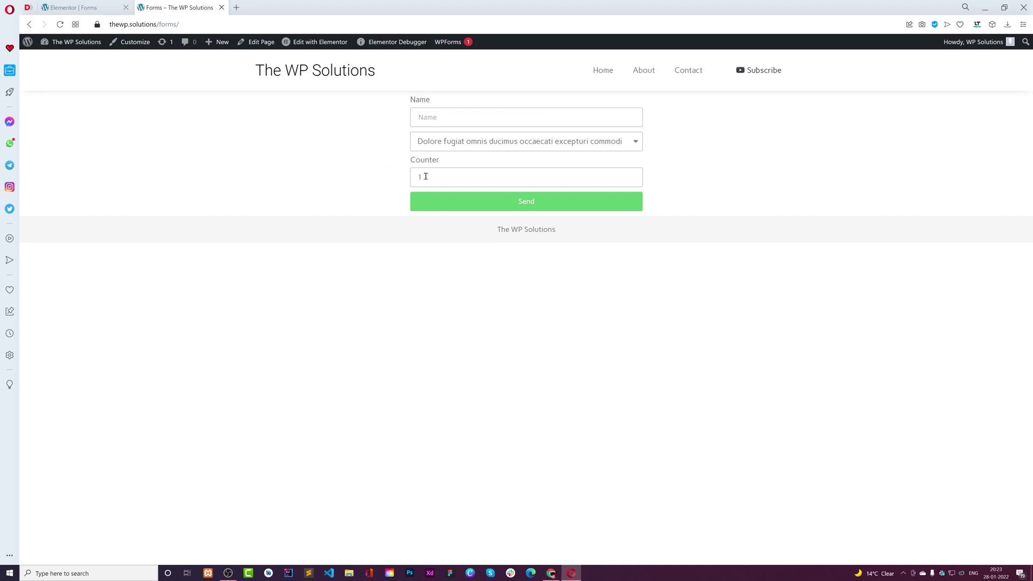
Step: Submit the form a second time as Testing and reload the page
{"action": "left_click", "coordinate": [431, 113]}
{"action": "left_click", "coordinate": [426, 141]}
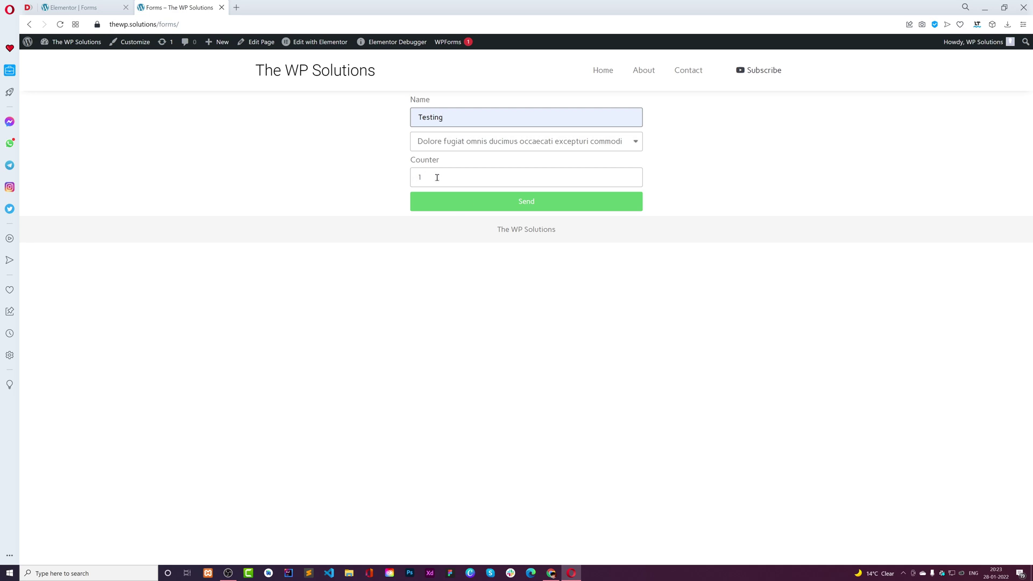
{"action": "left_click", "coordinate": [525, 203]}
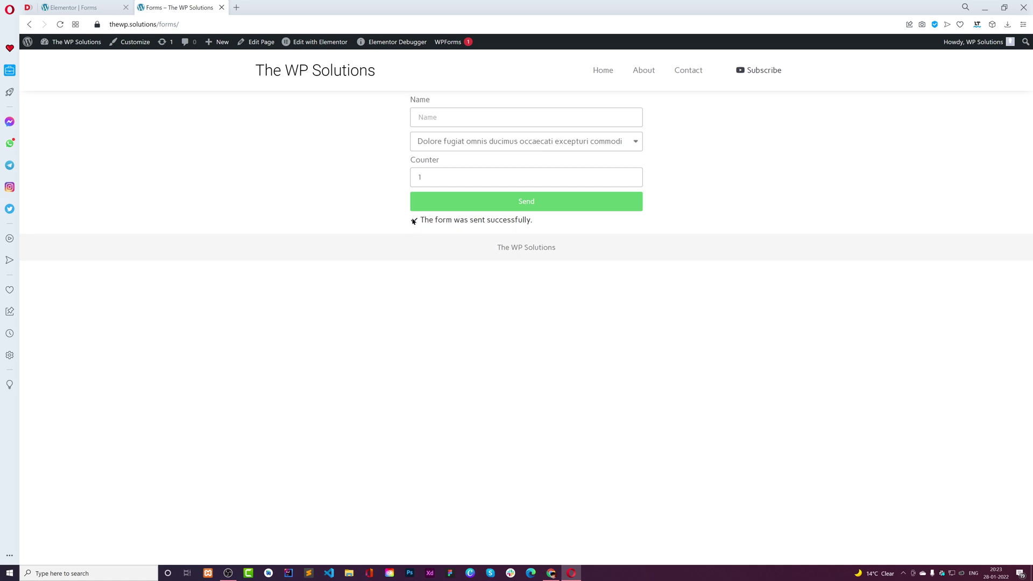
{"action": "left_click_drag", "start_coordinate": [411, 221], "coordinate": [551, 224]}
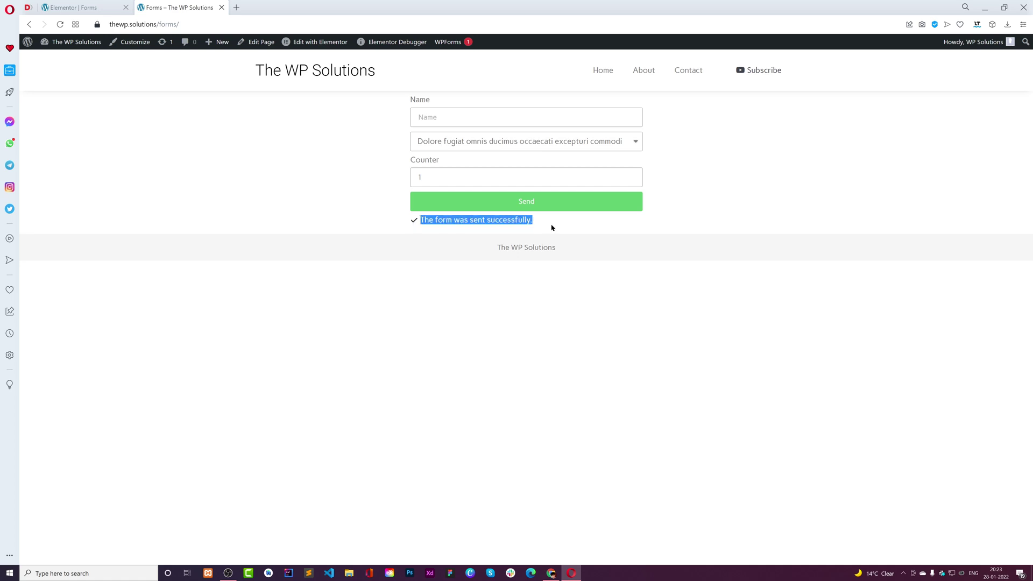
{"action": "right_click", "coordinate": [276, 155]}
{"action": "left_click", "coordinate": [288, 185]}
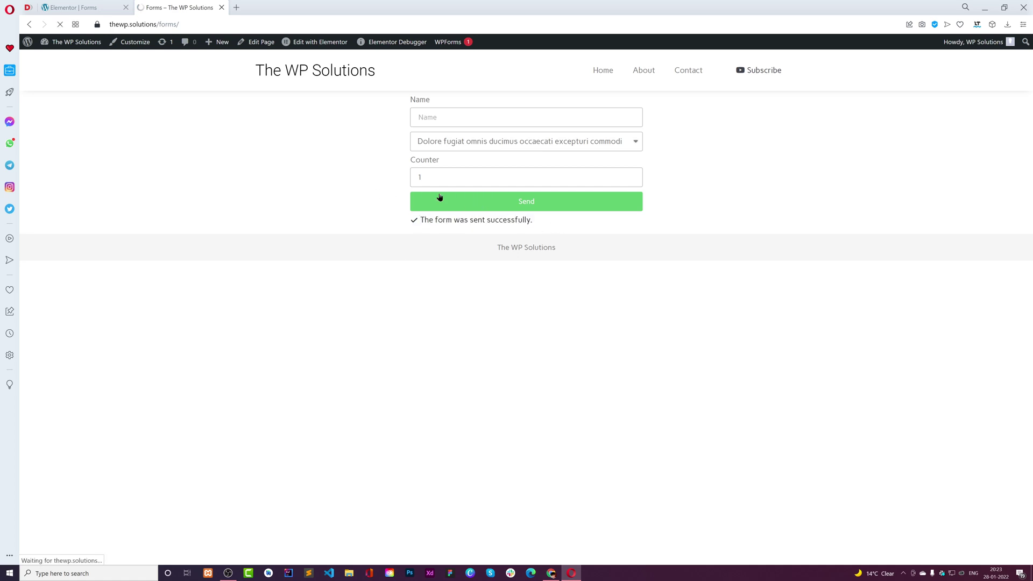
Step: Confirm the Counter now shows 2, then return to the Elementor editor
{"action": "left_click_drag", "start_coordinate": [441, 176], "coordinate": [383, 182]}
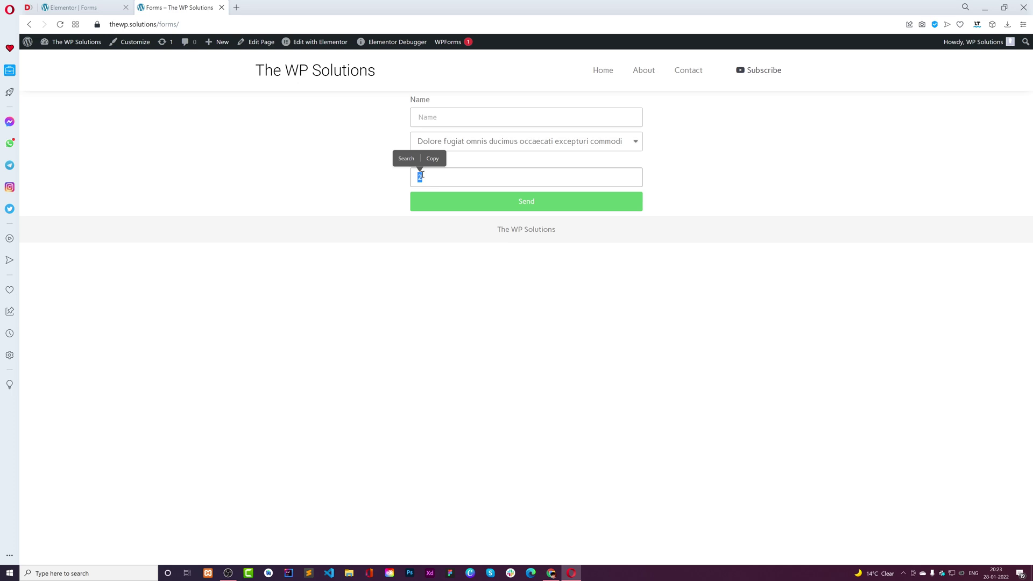
{"action": "left_click", "coordinate": [479, 115]}
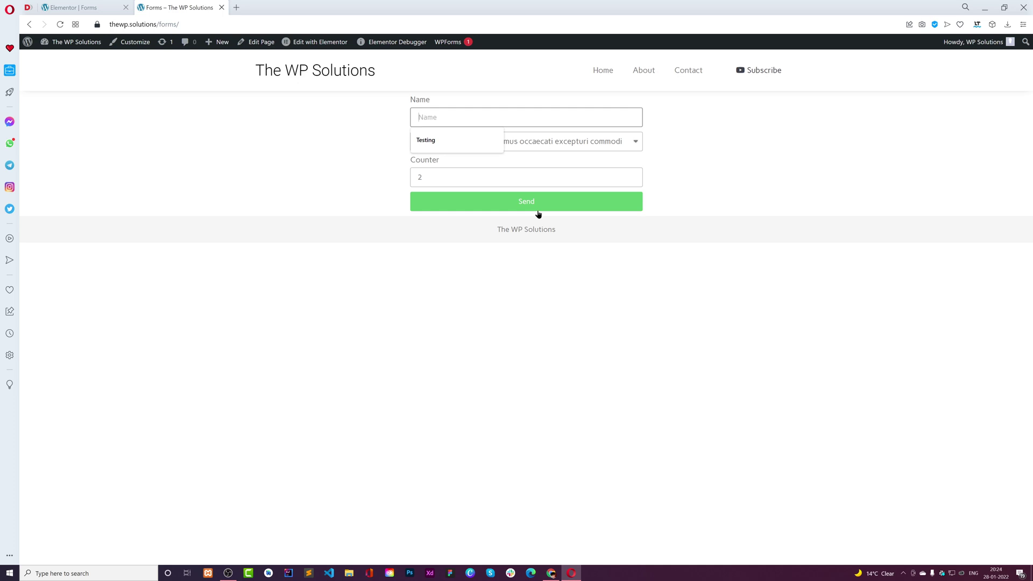
{"action": "left_click_drag", "start_coordinate": [440, 181], "coordinate": [415, 179]}
{"action": "left_click", "coordinate": [427, 181]}
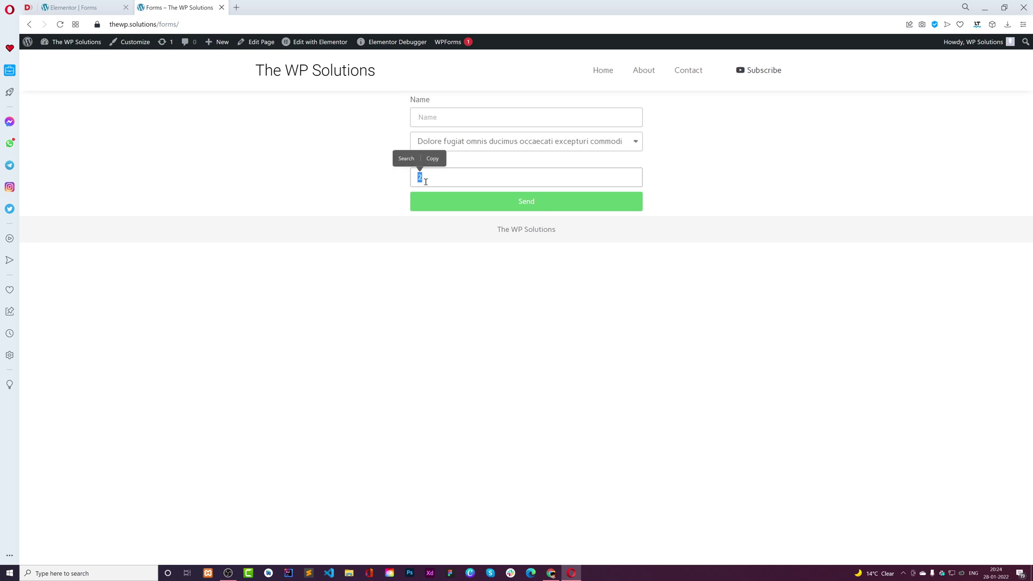
{"action": "left_click", "coordinate": [81, 8]}
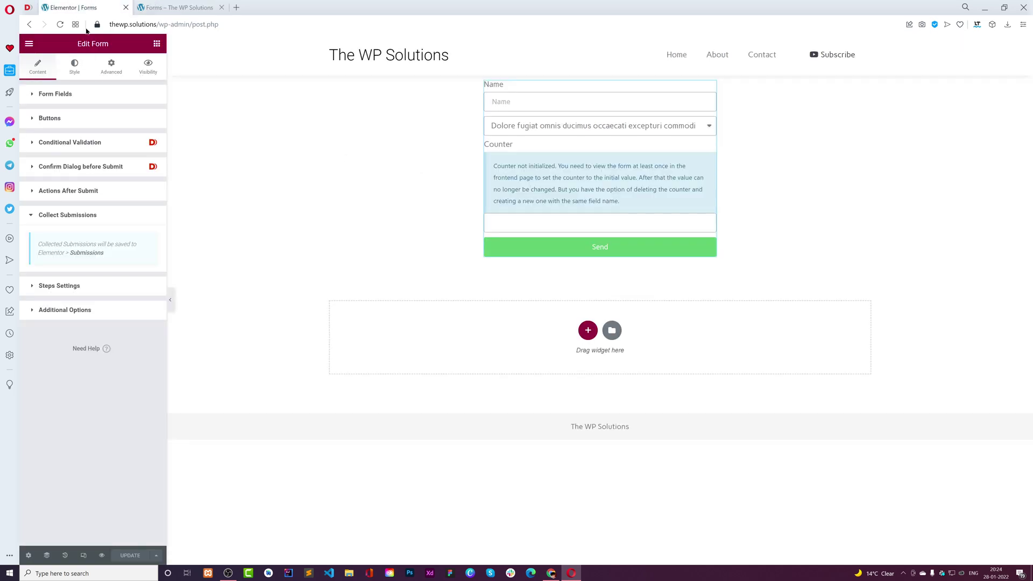
Step: Add a Message Generator action under Actions After Submit
{"action": "left_click", "coordinate": [48, 96]}
{"action": "left_click", "coordinate": [71, 157]}
{"action": "left_click", "coordinate": [75, 148]}
{"action": "left_click", "coordinate": [59, 198]}
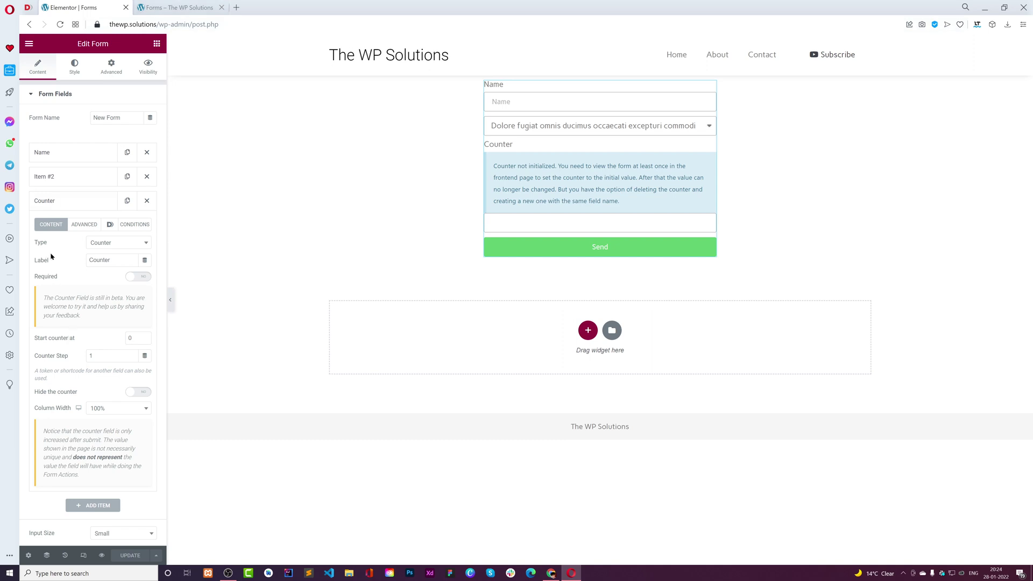
{"action": "left_click", "coordinate": [50, 208]}
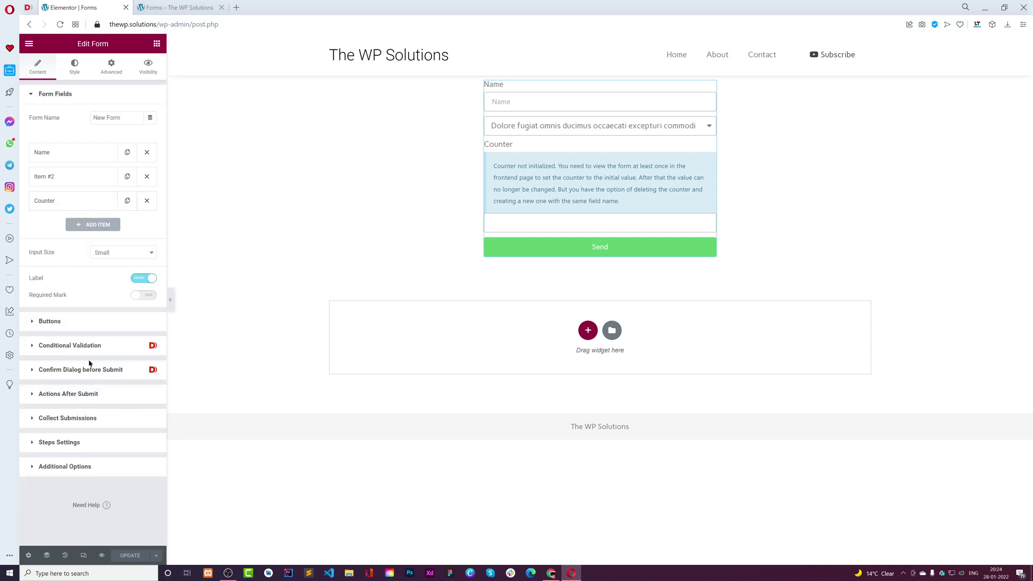
{"action": "left_click", "coordinate": [82, 394]}
{"action": "left_click", "coordinate": [113, 228]}
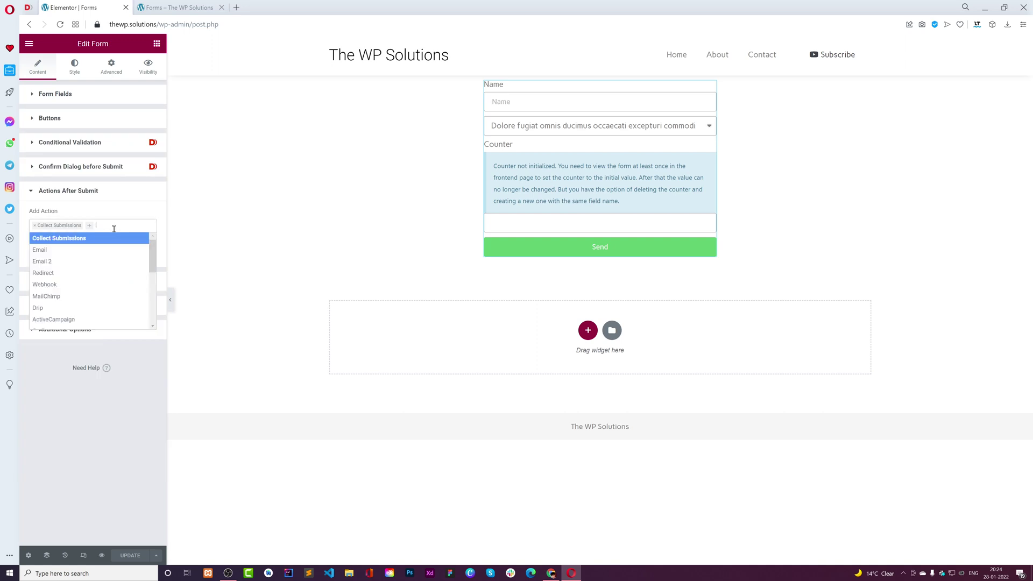
{"action": "type", "text": "me"}
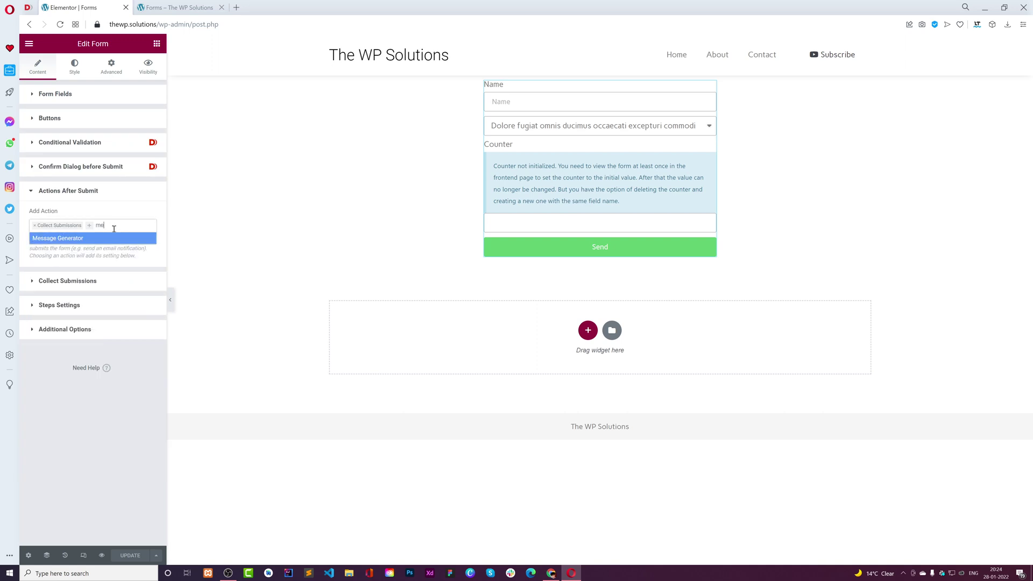
{"action": "left_click", "coordinate": [135, 241]}
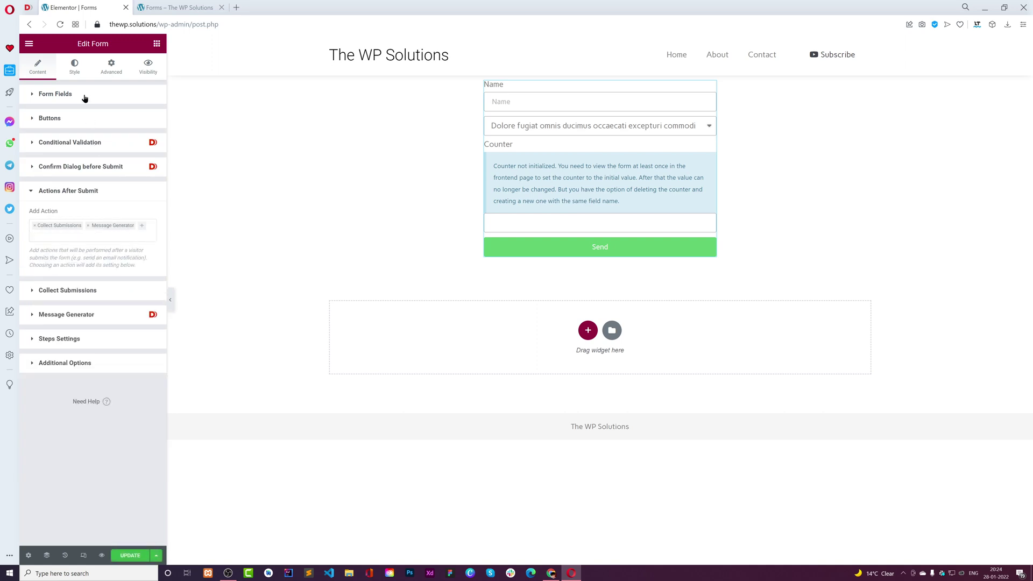
Step: Set the Counter field's ID to 'counter' in its Advanced options and select its shortcode
{"action": "left_click", "coordinate": [57, 93]}
{"action": "left_click", "coordinate": [81, 201]}
{"action": "left_click", "coordinate": [85, 224]}
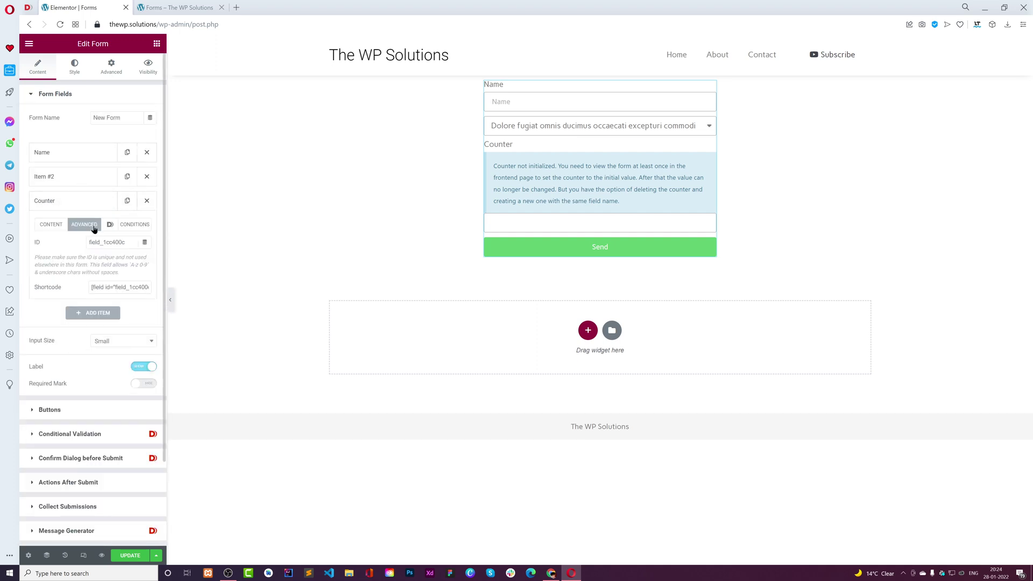
{"action": "double_click", "coordinate": [105, 243]}
{"action": "type", "text": "counter"}
{"action": "left_click", "coordinate": [114, 284]}
{"action": "scroll", "coordinate": [107, 493], "scroll_direction": "down", "scroll_amount": 2}
Step: Set Message Text to 'Hey [field id="name"], [field id="counter"] Users have already purchased this product.' and save
{"action": "left_click", "coordinate": [84, 448]}
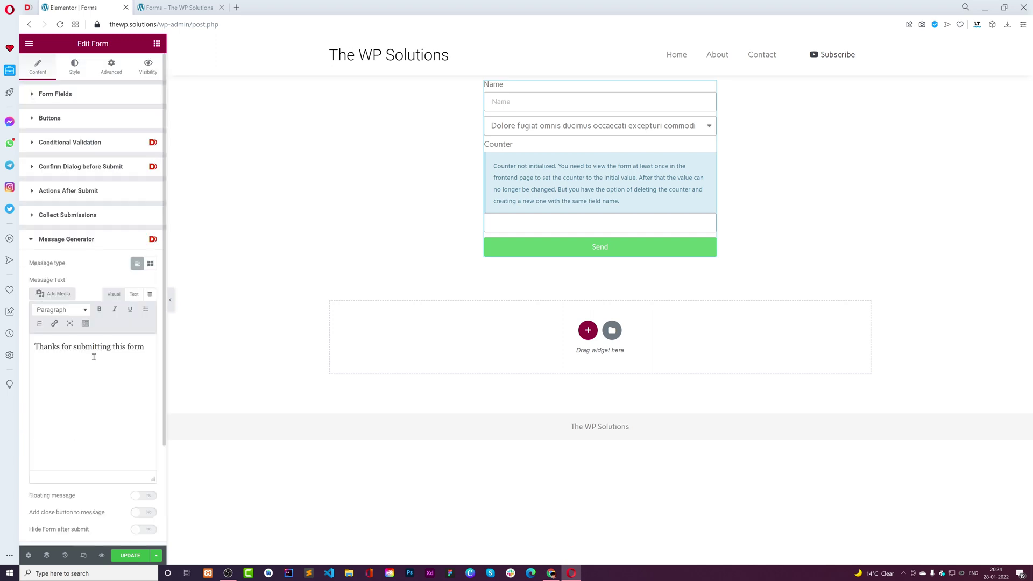
{"action": "triple_click", "coordinate": [100, 361]}
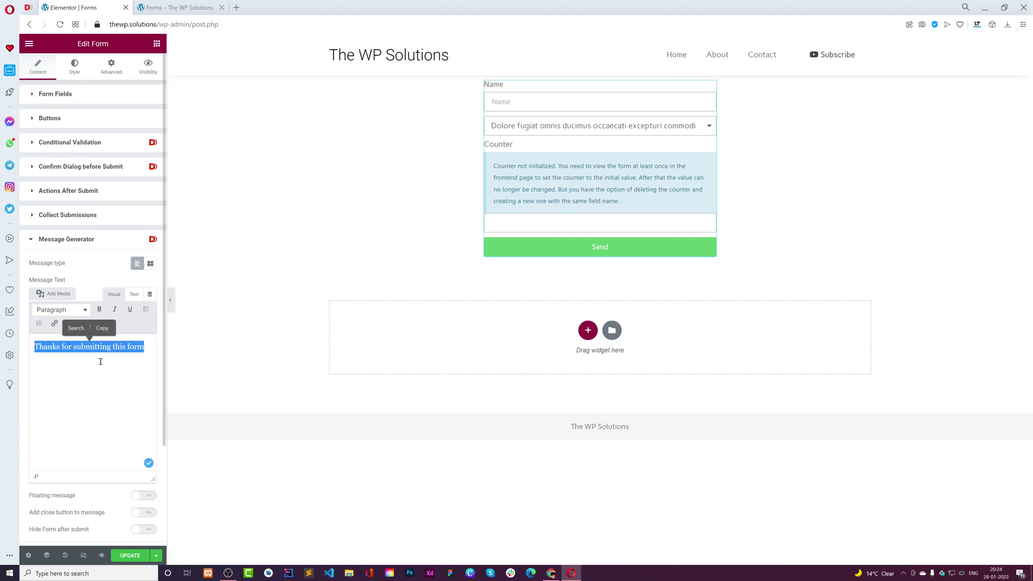
{"action": "key", "text": "ctrl+v"}
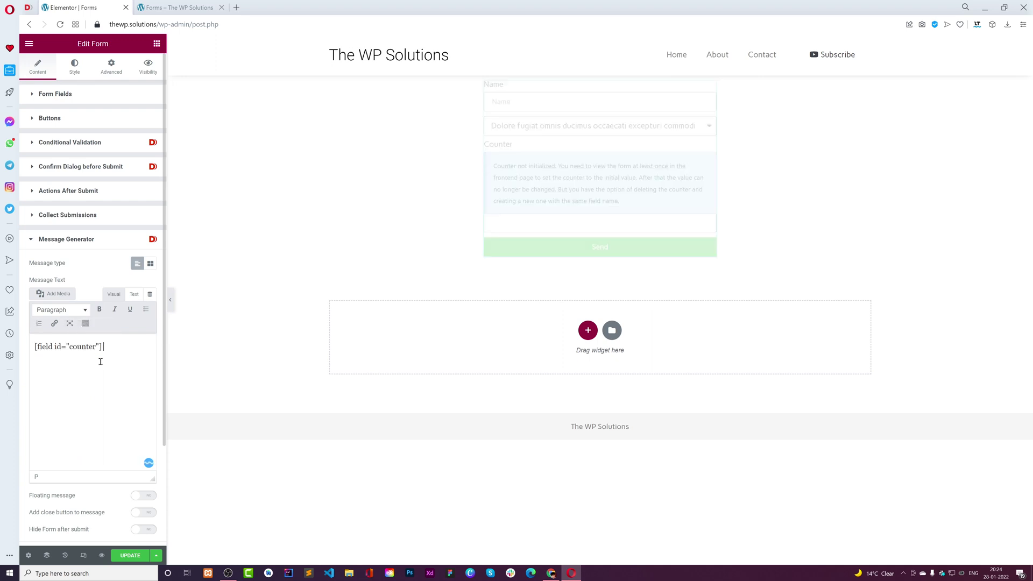
{"action": "type", "text": "Users have a"}
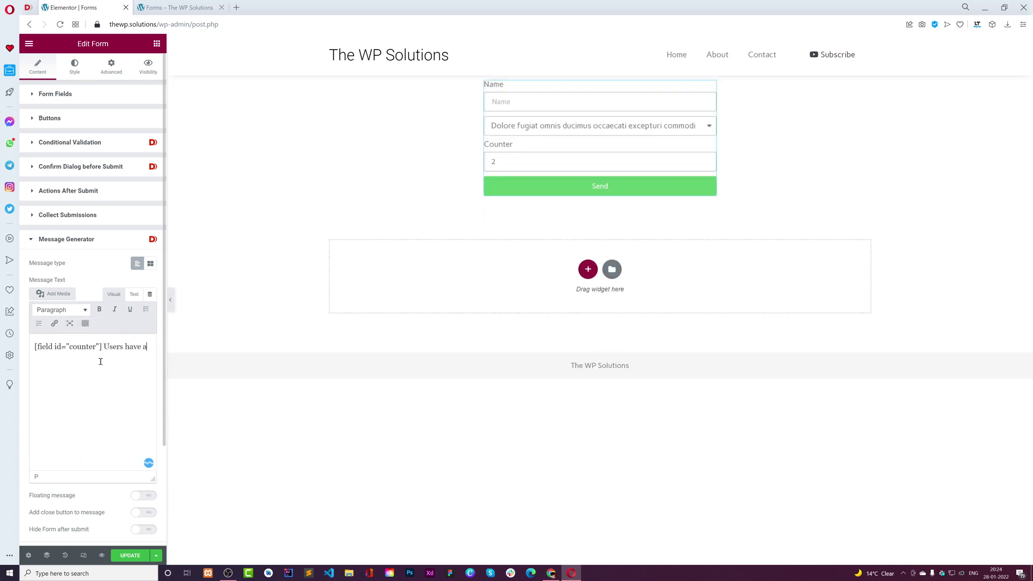
{"action": "type", "text": "lready purchased this product."}
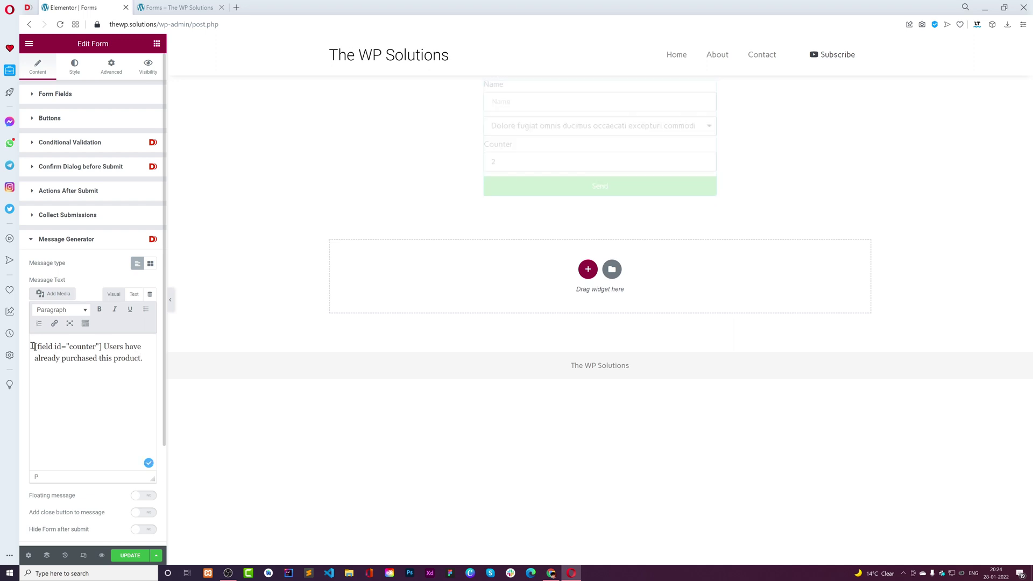
{"action": "left_click", "coordinate": [32, 346]}
{"action": "type", "text": "Hey"}
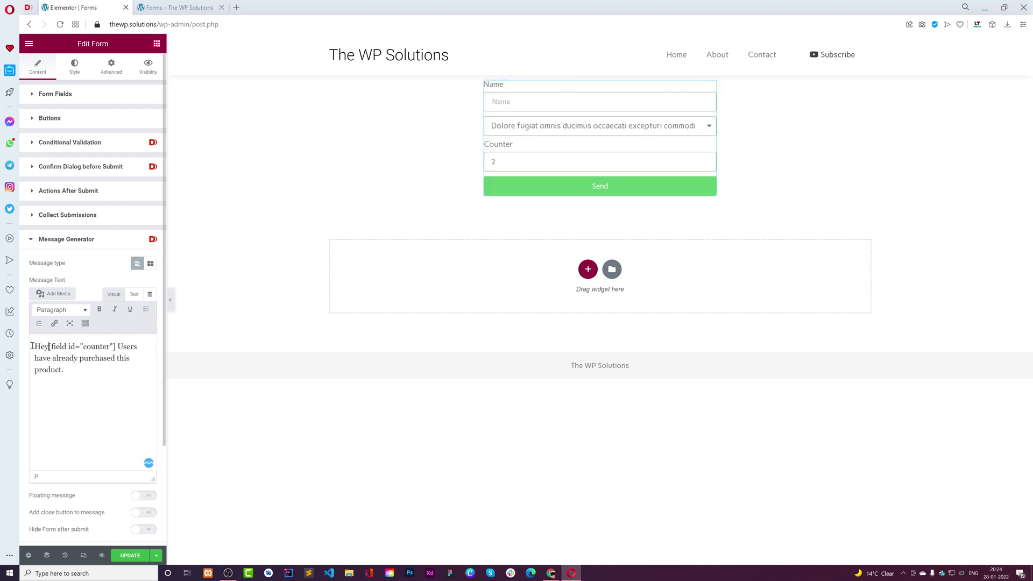
{"action": "key", "text": "ctrl+v"}
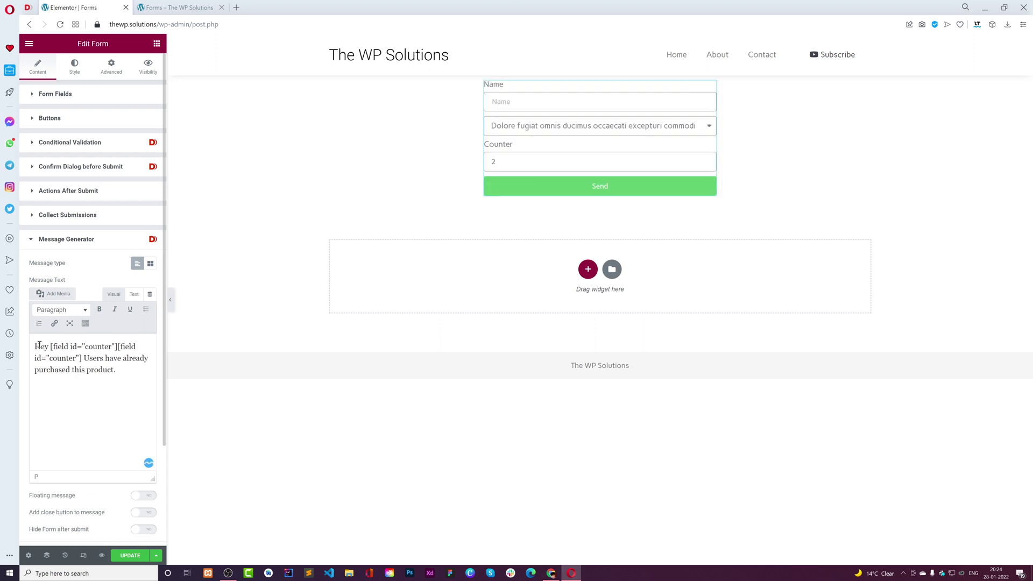
{"action": "double_click", "coordinate": [97, 347]}
{"action": "type", "text": "name\"]"}
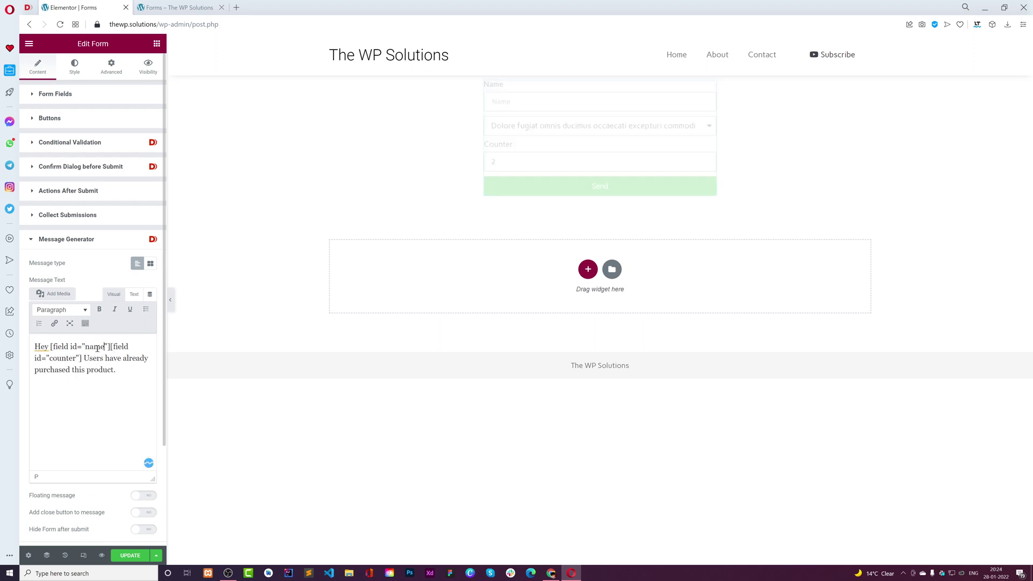
{"action": "type", "text": ","}
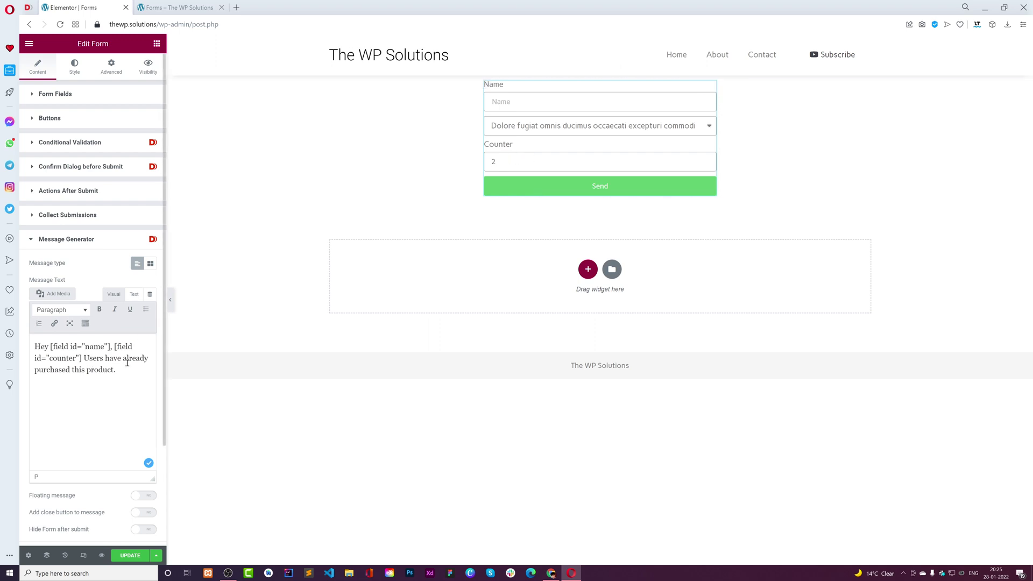
{"action": "left_click", "coordinate": [130, 559]}
Step: Reload the live form and submit it with a different name typed into Name
{"action": "left_click", "coordinate": [189, 7]}
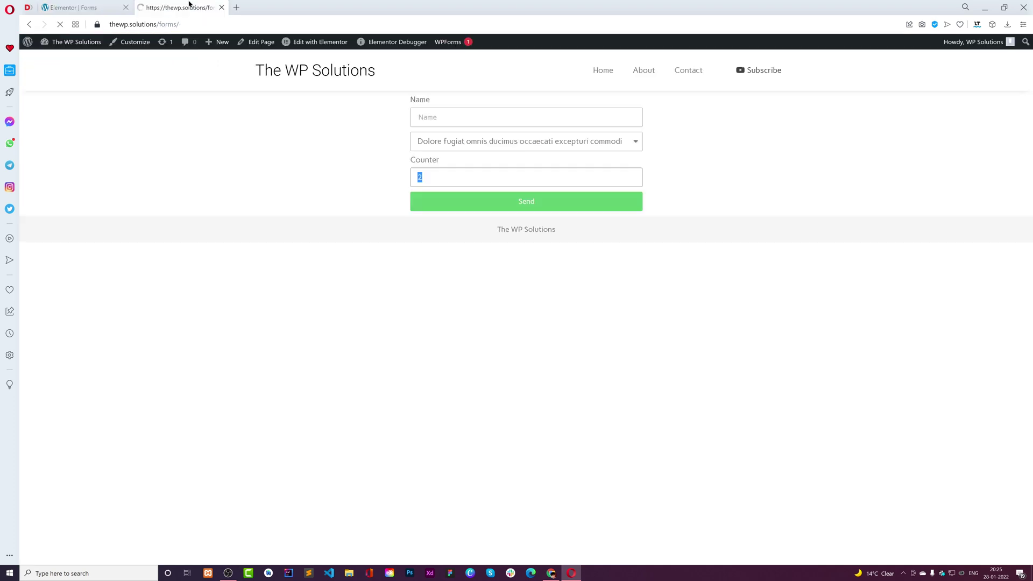
{"action": "right_click", "coordinate": [323, 151]}
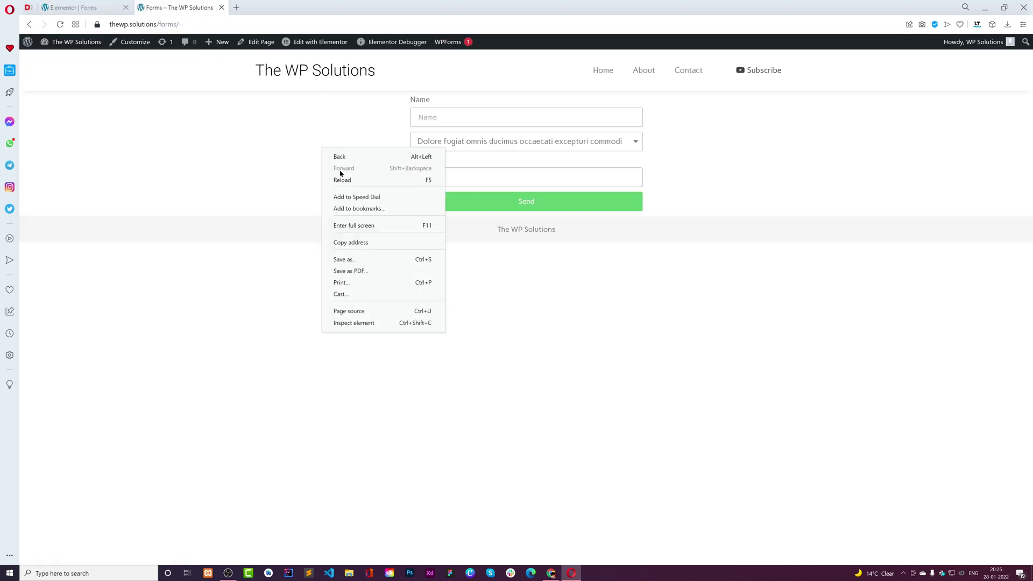
{"action": "left_click", "coordinate": [341, 179]}
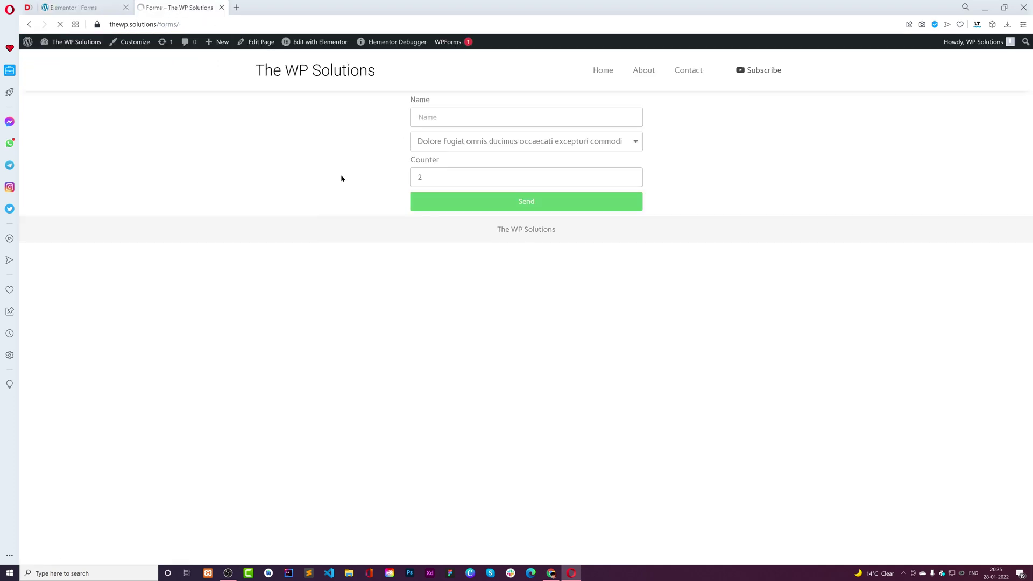
{"action": "left_click", "coordinate": [440, 116]}
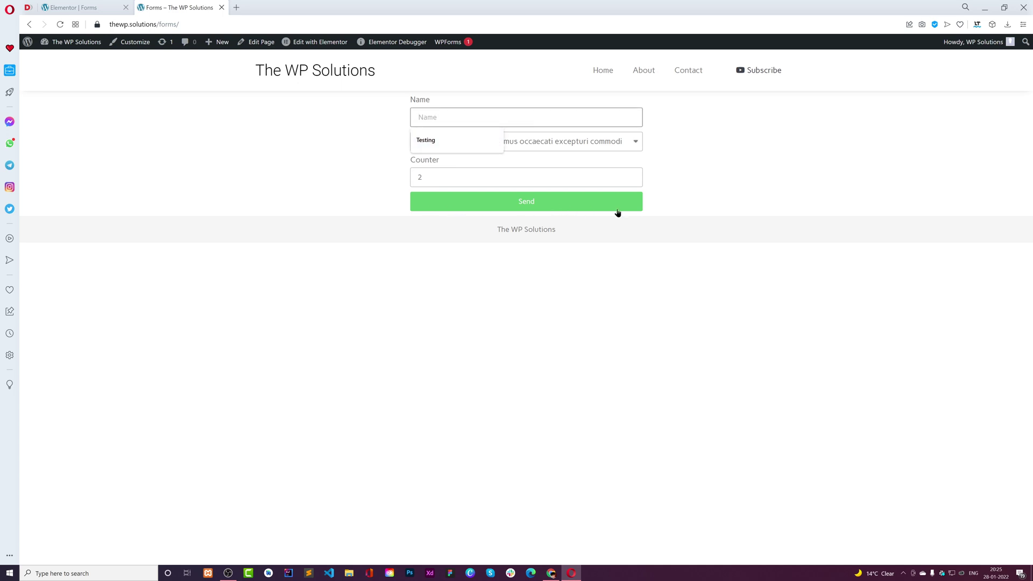
{"action": "left_click", "coordinate": [448, 140]}
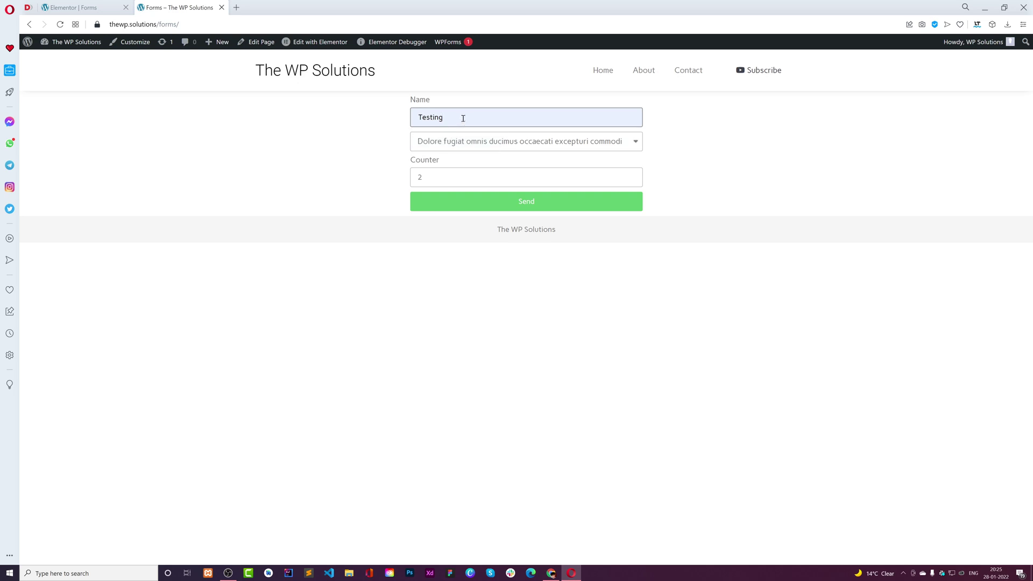
{"action": "left_click_drag", "start_coordinate": [463, 118], "coordinate": [401, 123]}
{"action": "type", "text": "L"}
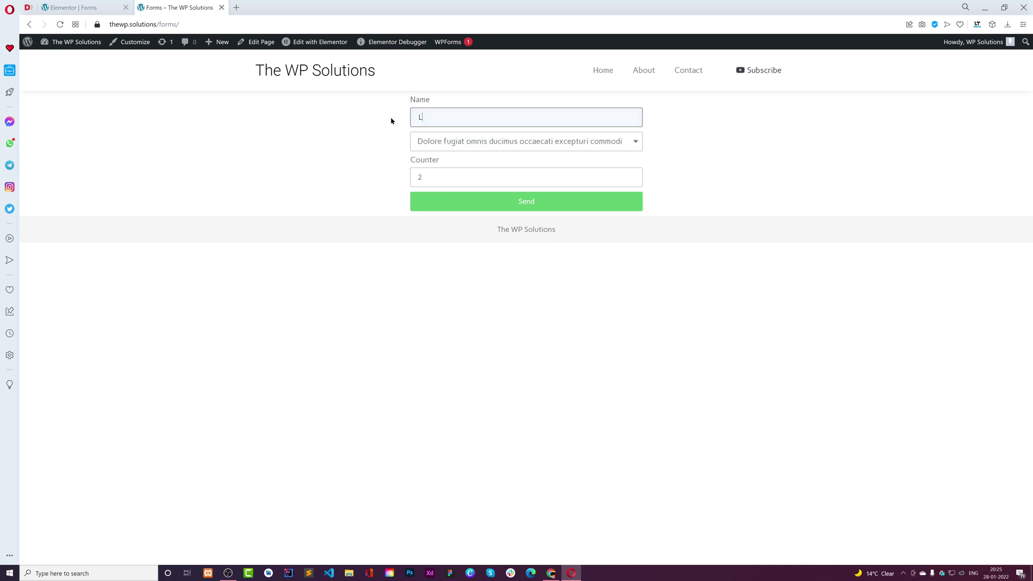
{"action": "type", "text": "okesh"}
{"action": "left_click", "coordinate": [452, 200]}
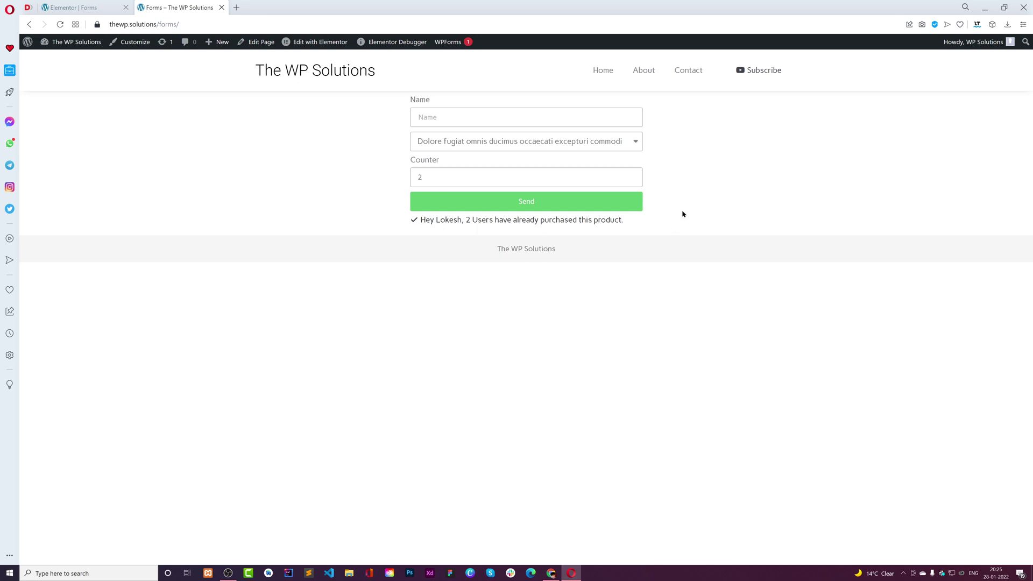
Step: Reload and submit as Testing, getting 'Hey Testing, 3 Users have already purchased this product.'
{"action": "right_click", "coordinate": [651, 201]}
{"action": "left_click", "coordinate": [671, 233]}
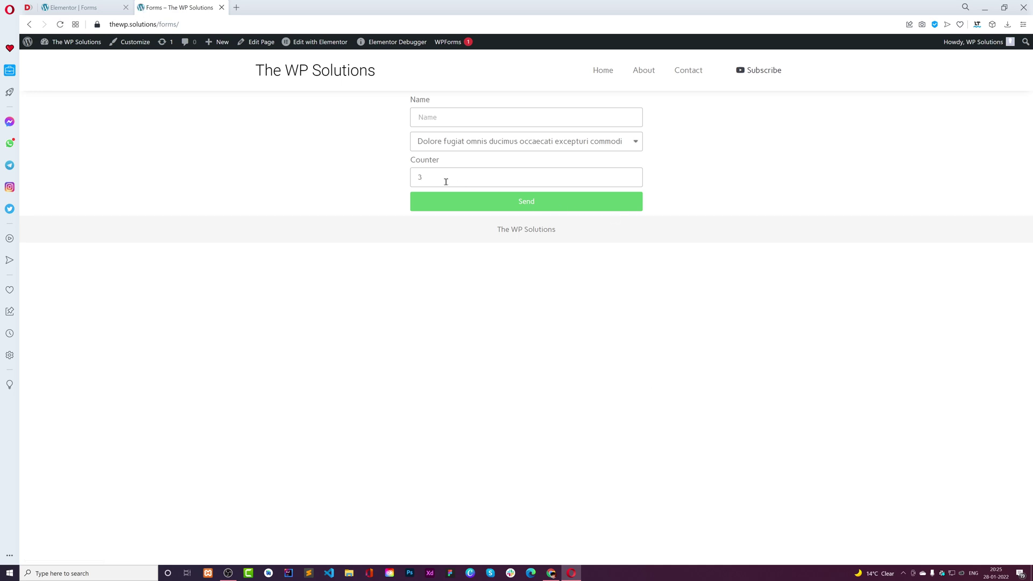
{"action": "left_click", "coordinate": [451, 114]}
{"action": "left_click", "coordinate": [447, 139]}
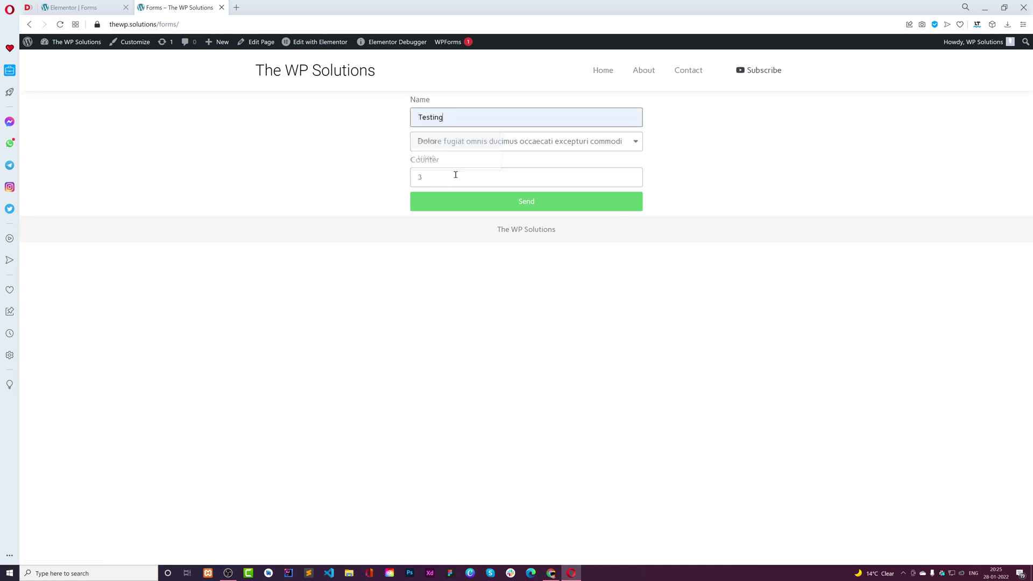
{"action": "left_click", "coordinate": [464, 200]}
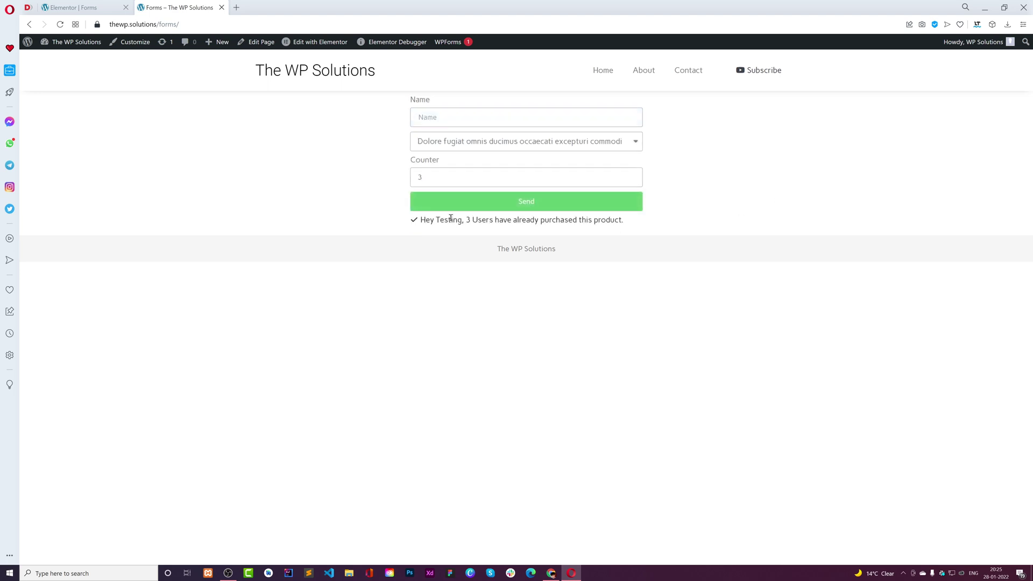
{"action": "left_click_drag", "start_coordinate": [422, 220], "coordinate": [660, 226]}
{"action": "left_click", "coordinate": [677, 219]}
Step: Collapse the Message Generator settings in the editor and return to the live page
{"action": "left_click", "coordinate": [76, 8]}
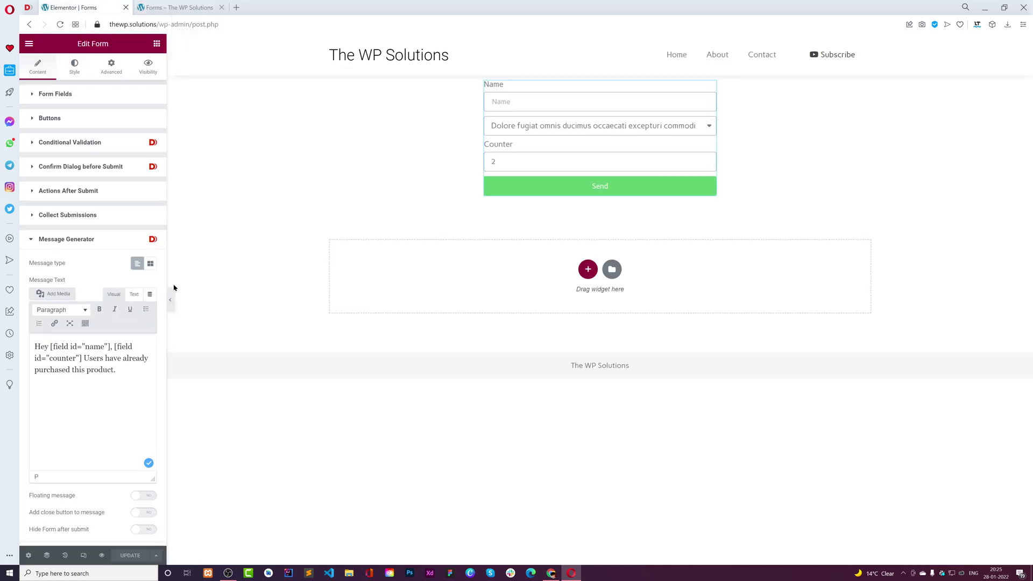
{"action": "left_click", "coordinate": [104, 243]}
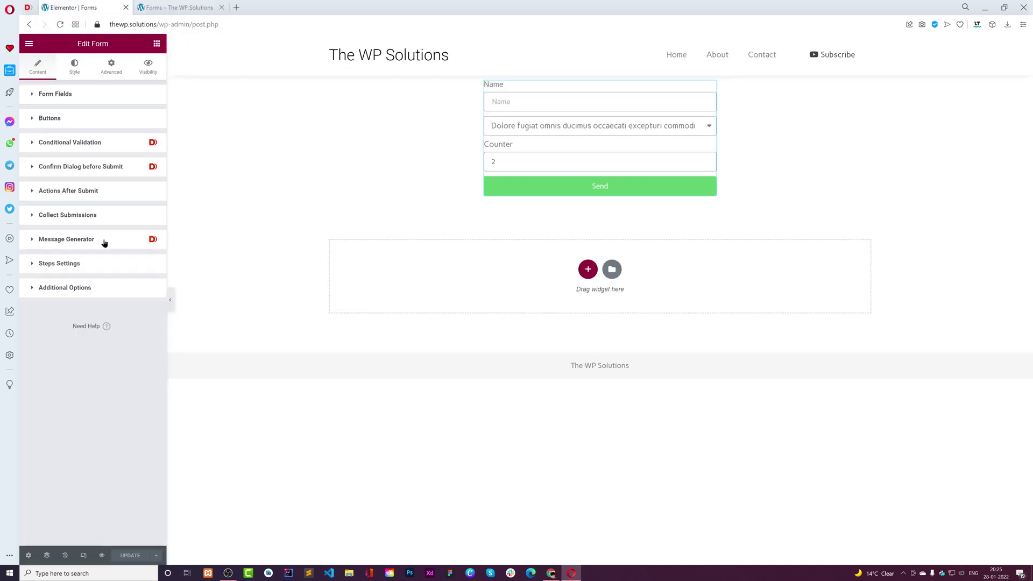
{"action": "left_click", "coordinate": [207, 7]}
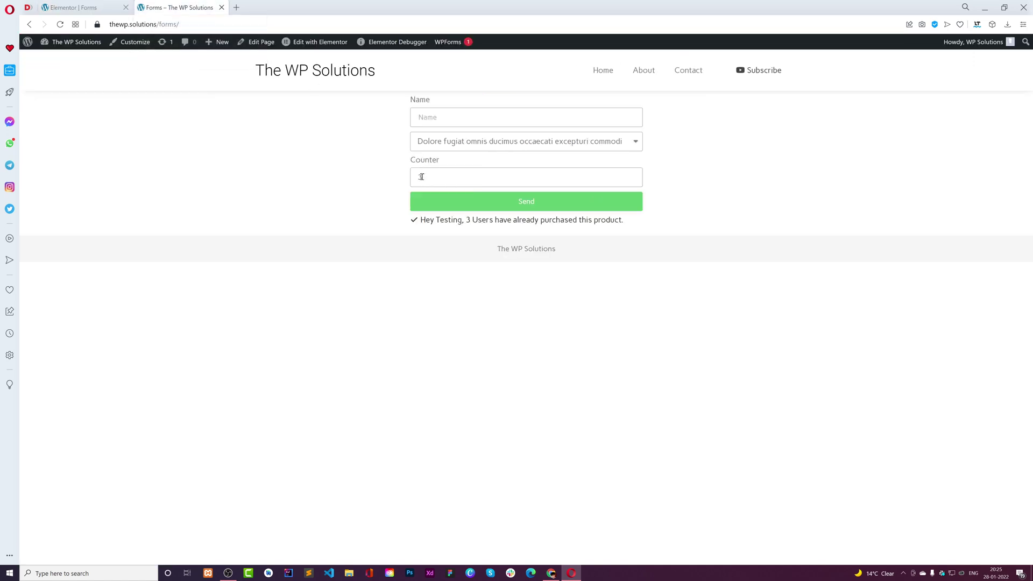
Step: Highlight the submitted purchase-count success message, then return to the Elementor form editor
{"action": "left_click_drag", "start_coordinate": [467, 219], "coordinate": [636, 228]}
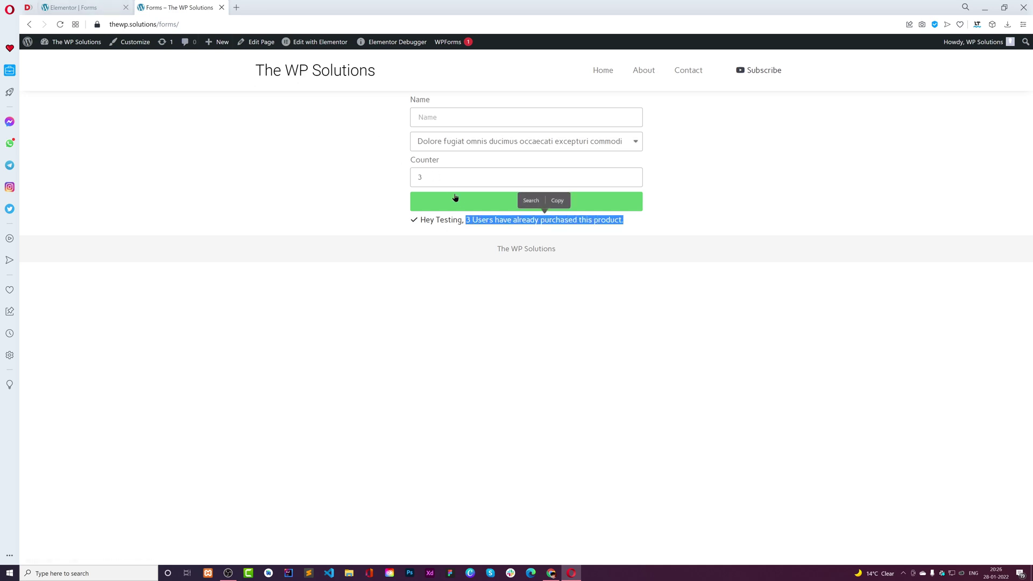
{"action": "left_click", "coordinate": [75, 8]}
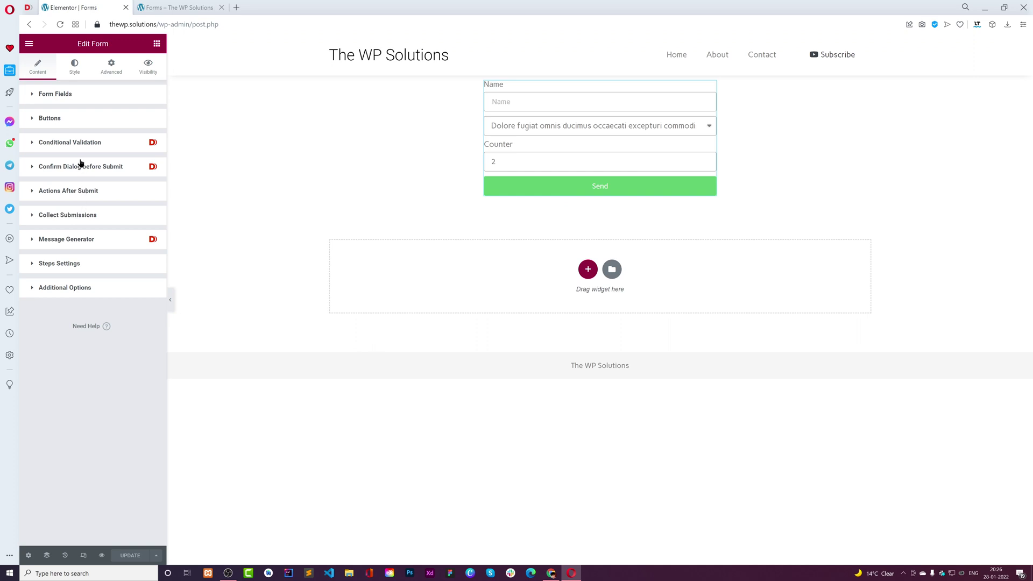
Step: Re-enable the existing conditional validation and change its expression to counter < 5
{"action": "left_click", "coordinate": [80, 144]}
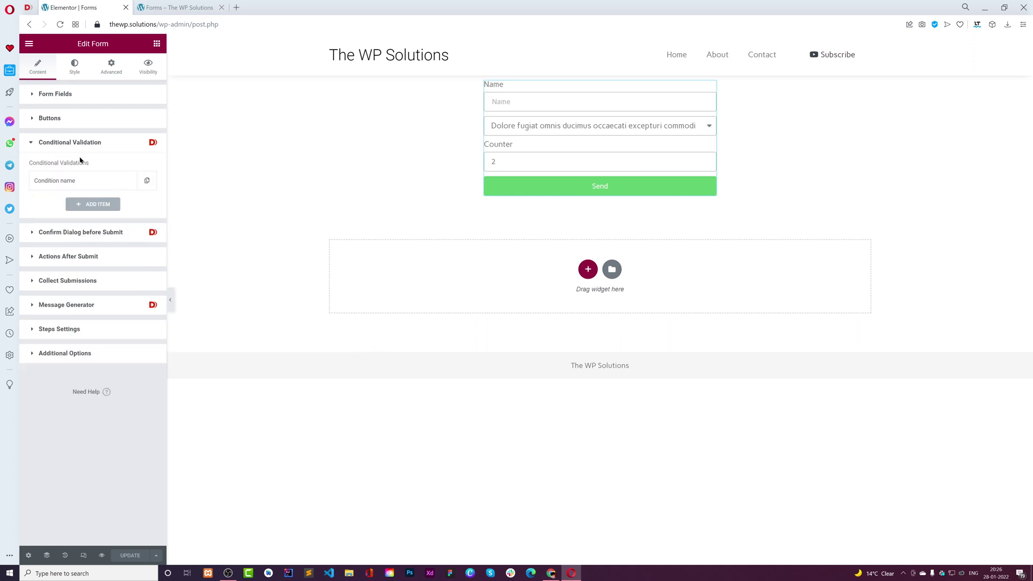
{"action": "left_click", "coordinate": [81, 180]}
{"action": "left_click", "coordinate": [134, 204]}
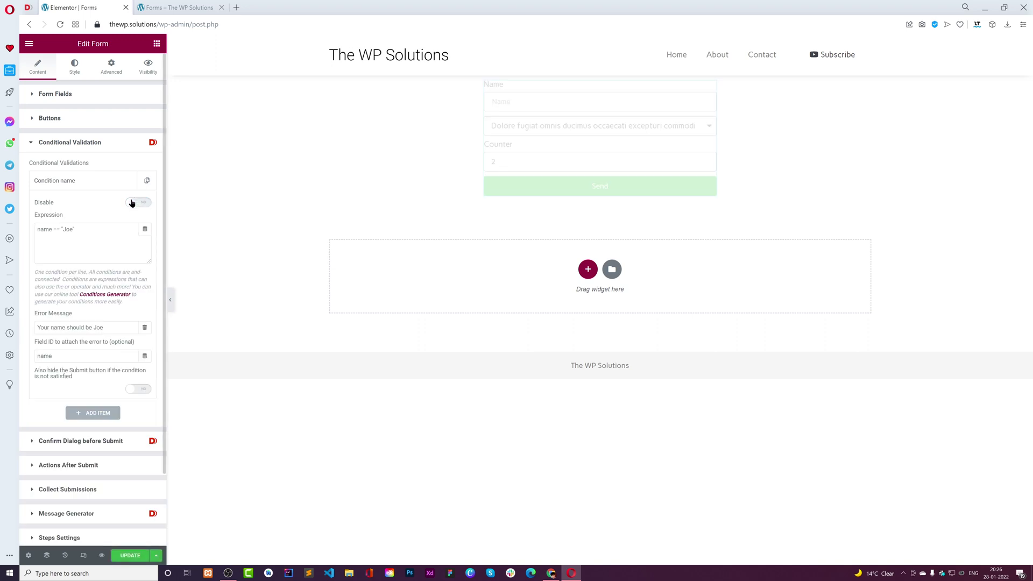
{"action": "double_click", "coordinate": [42, 230]}
{"action": "type", "text": "counter"}
{"action": "double_click", "coordinate": [71, 229]}
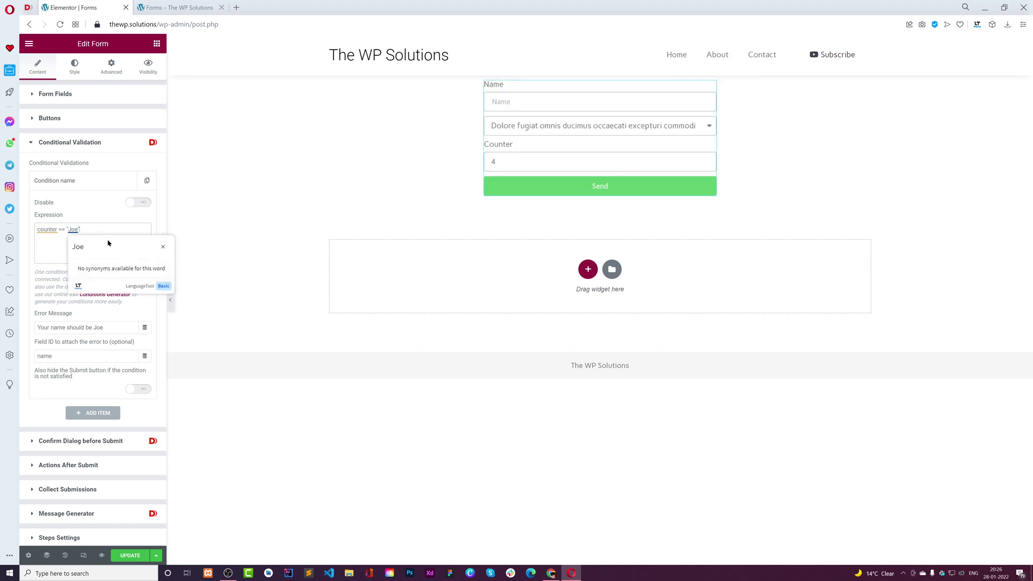
{"action": "key", "text": "BackSpace"}
{"action": "key", "text": "BackSpace"}
{"action": "key", "text": "BackSpace"}
{"action": "key", "text": "BackSpace"}
{"action": "key", "text": "BackSpace"}
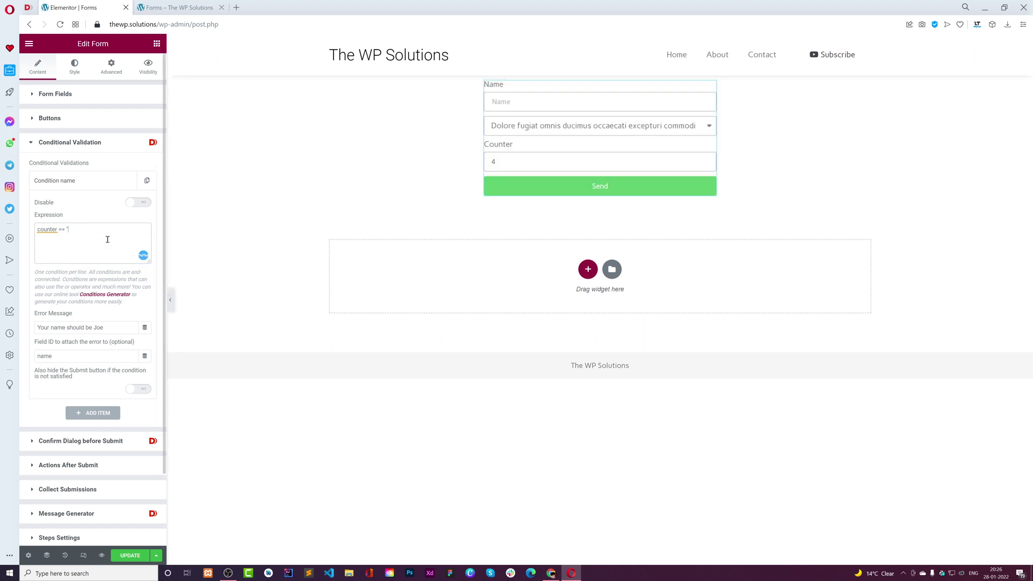
{"action": "type", "text": "5"}
{"action": "key", "text": "BackSpace"}
{"action": "key", "text": "BackSpace"}
{"action": "type", "text": "<"}
Step: Attach the error 'Products are sold. Please come back later' to counter, save, and view the live page
{"action": "triple_click", "coordinate": [100, 326]}
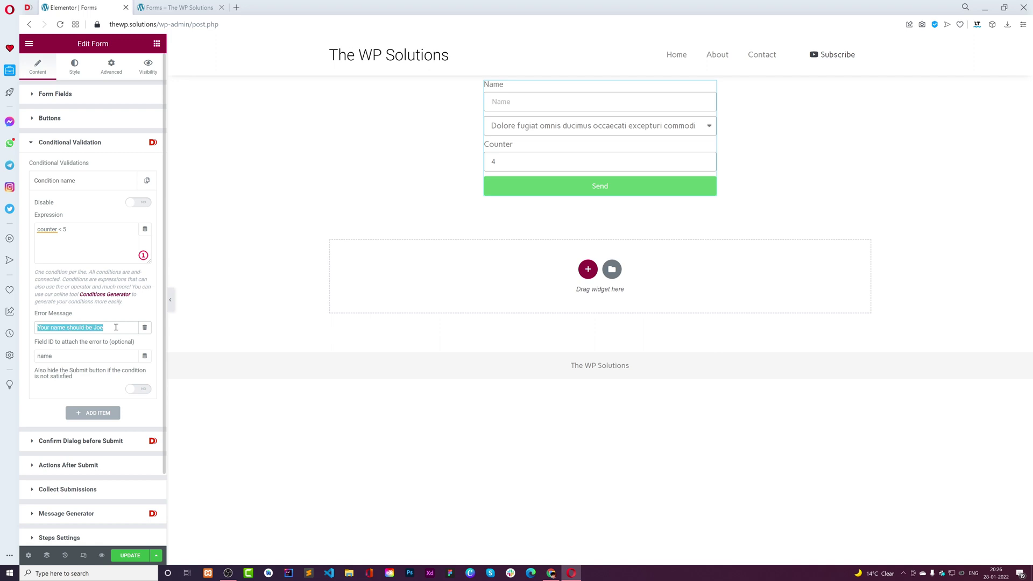
{"action": "type", "text": "P"}
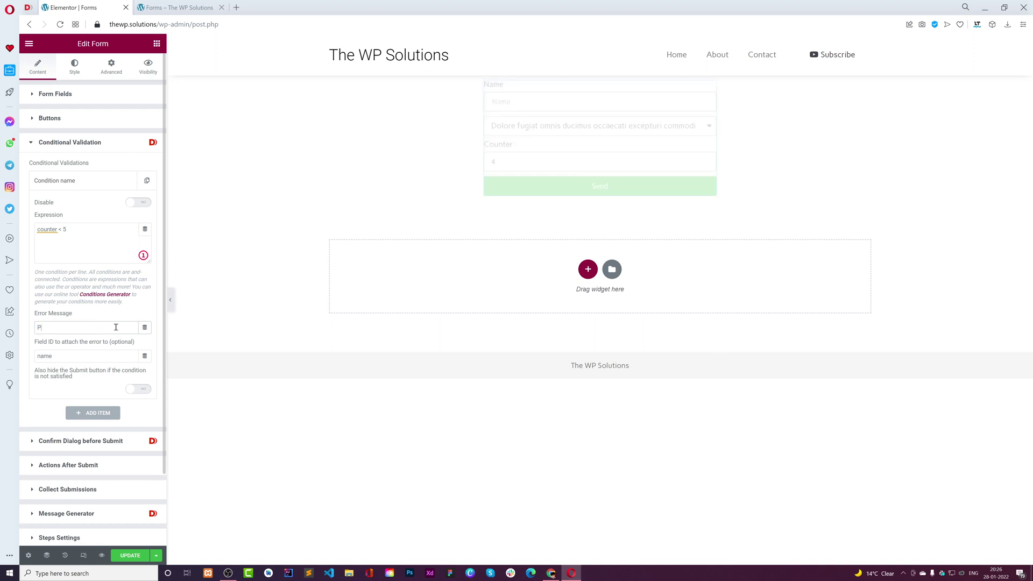
{"action": "type", "text": "roducts "}
{"action": "type", "text": "are sol"}
{"action": "type", "text": "d. Please come"}
{"action": "type", "text": " back later"}
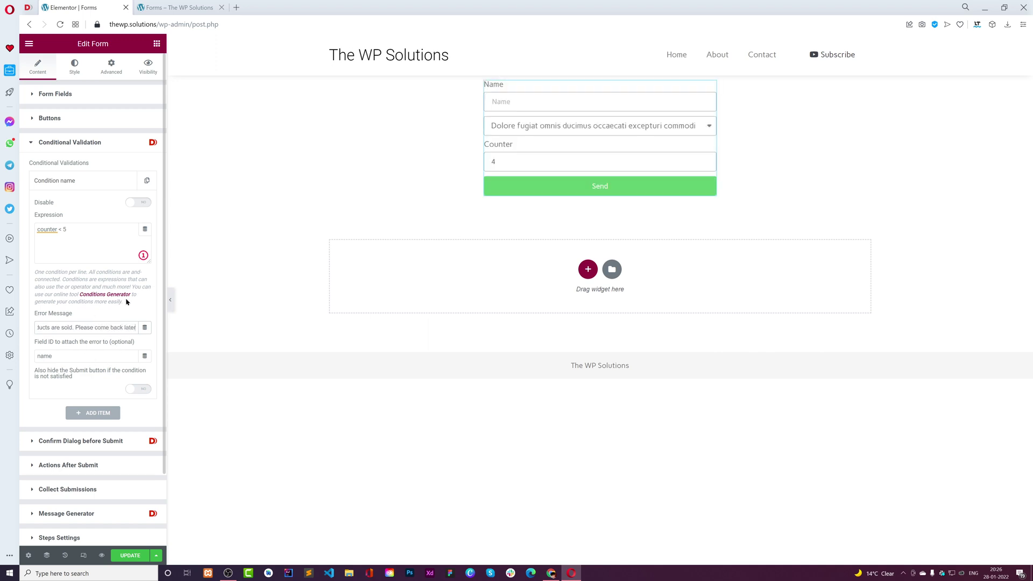
{"action": "left_click", "coordinate": [65, 355]}
{"action": "type", "text": "c"}
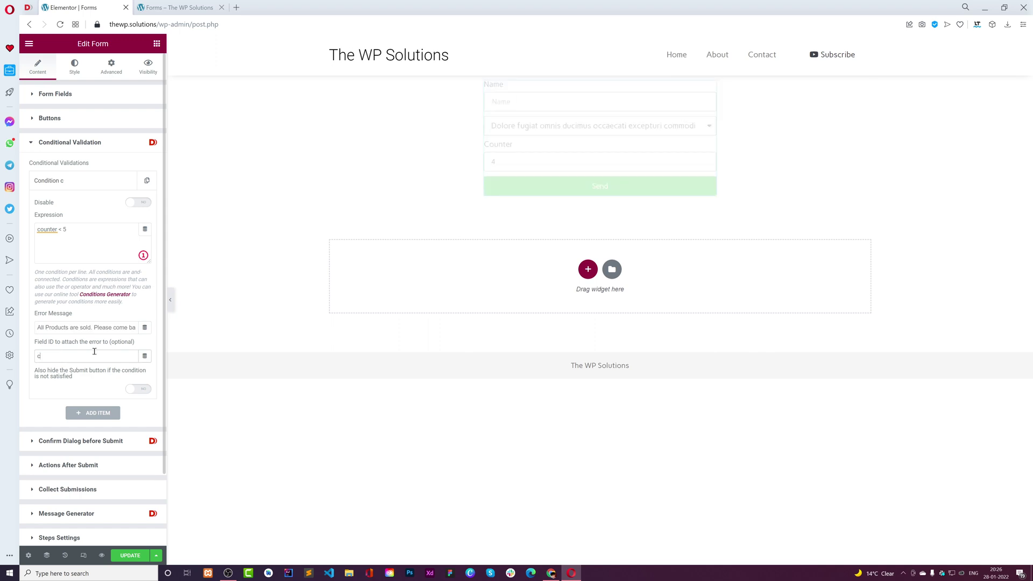
{"action": "type", "text": "ounter"}
{"action": "left_click", "coordinate": [123, 560]}
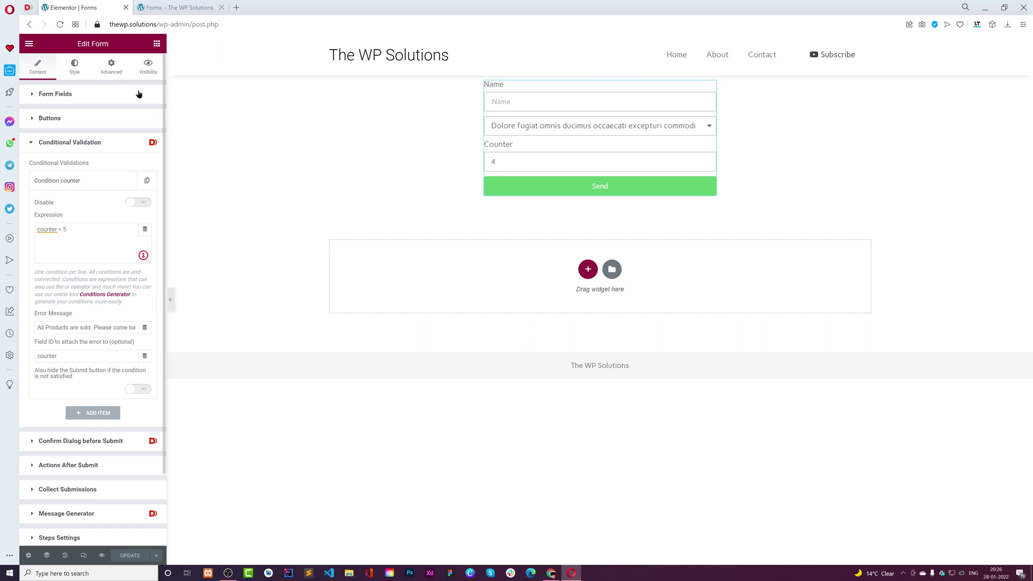
{"action": "left_click", "coordinate": [177, 4]}
Step: Reload the live form and submit it with the name Testing
{"action": "right_click", "coordinate": [251, 100]}
{"action": "left_click", "coordinate": [278, 125]}
{"action": "left_click", "coordinate": [525, 122]}
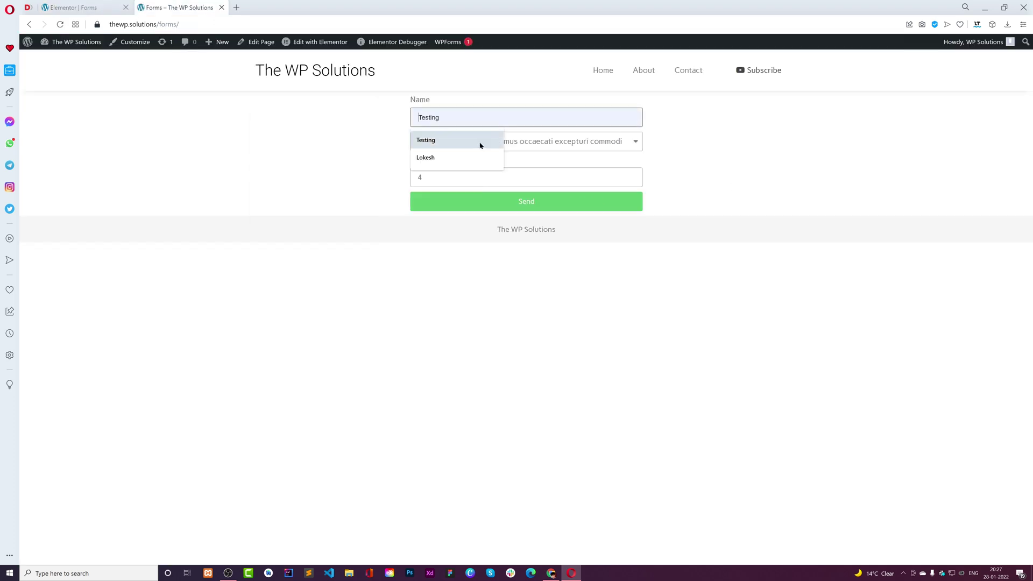
{"action": "left_click", "coordinate": [481, 141]}
{"action": "left_click", "coordinate": [468, 201]}
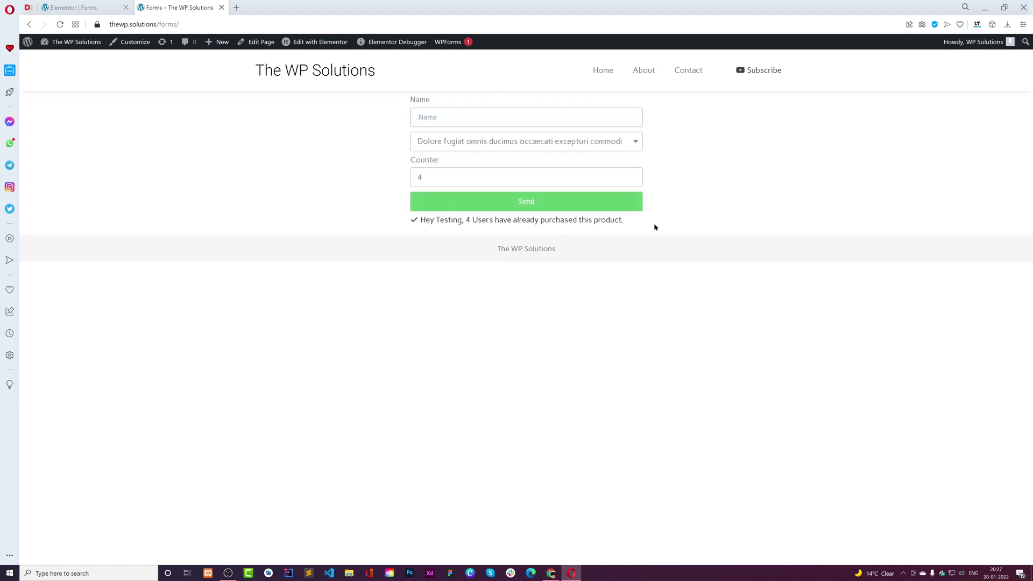
Step: Reload and resubmit at Counter 5, confirm the sold-out error blocks it, then return to the editor
{"action": "right_click", "coordinate": [691, 188]}
{"action": "left_click", "coordinate": [721, 220]}
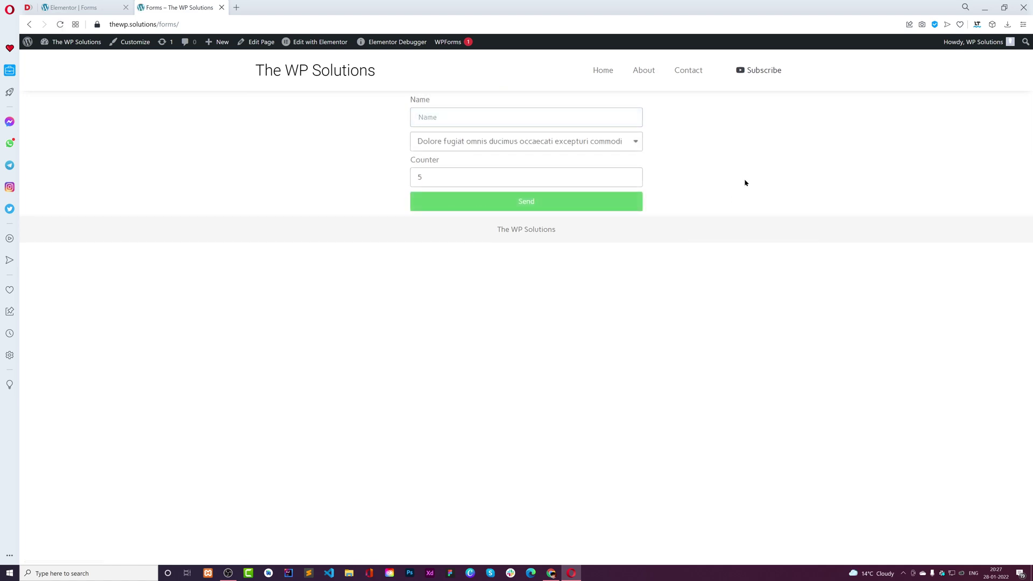
{"action": "left_click", "coordinate": [428, 117]}
{"action": "left_click", "coordinate": [431, 139]}
{"action": "left_click", "coordinate": [461, 200]}
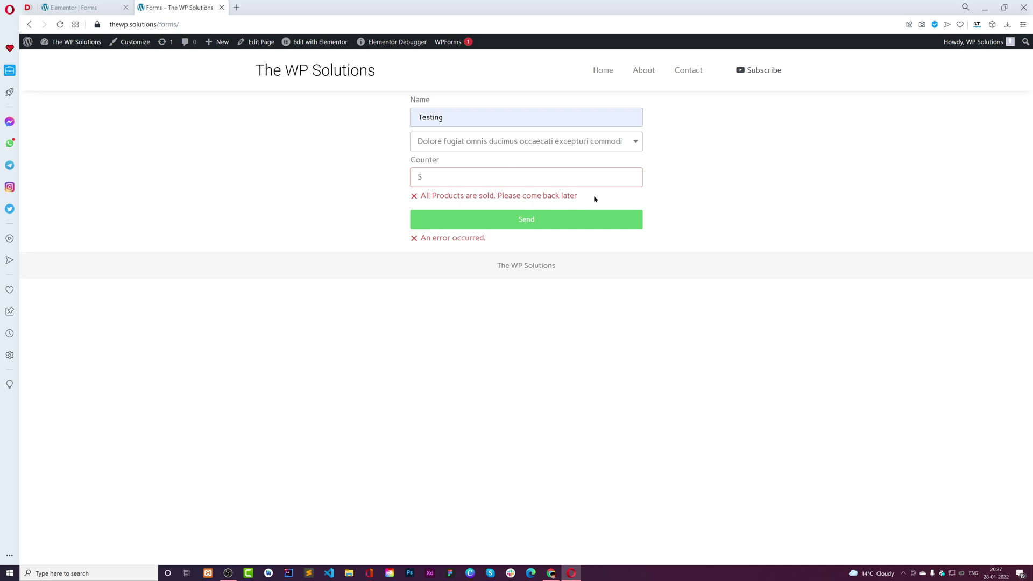
{"action": "double_click", "coordinate": [450, 195]}
{"action": "left_click", "coordinate": [705, 205]}
{"action": "left_click_drag", "start_coordinate": [421, 195], "coordinate": [488, 196]}
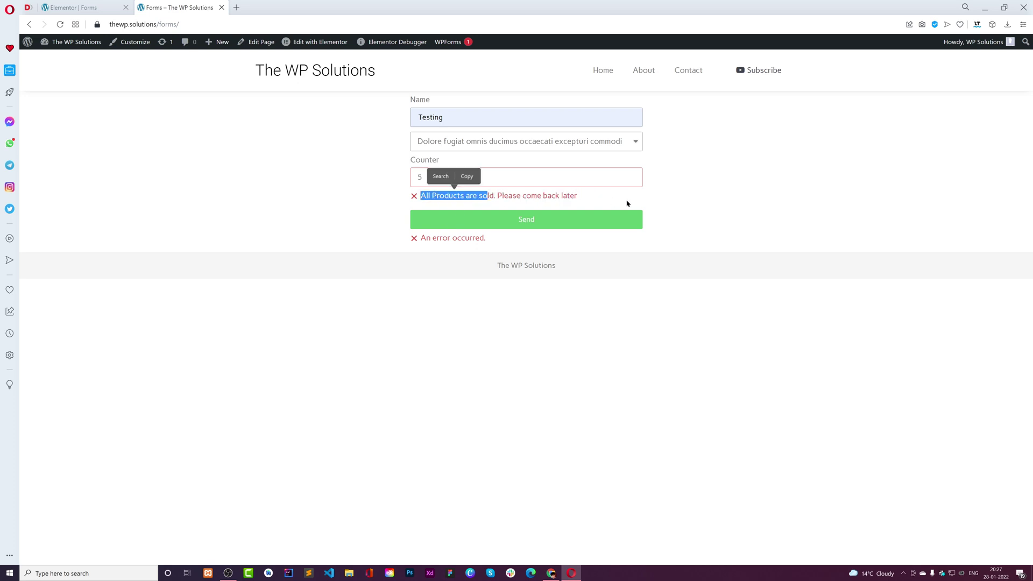
{"action": "left_click", "coordinate": [107, 7]}
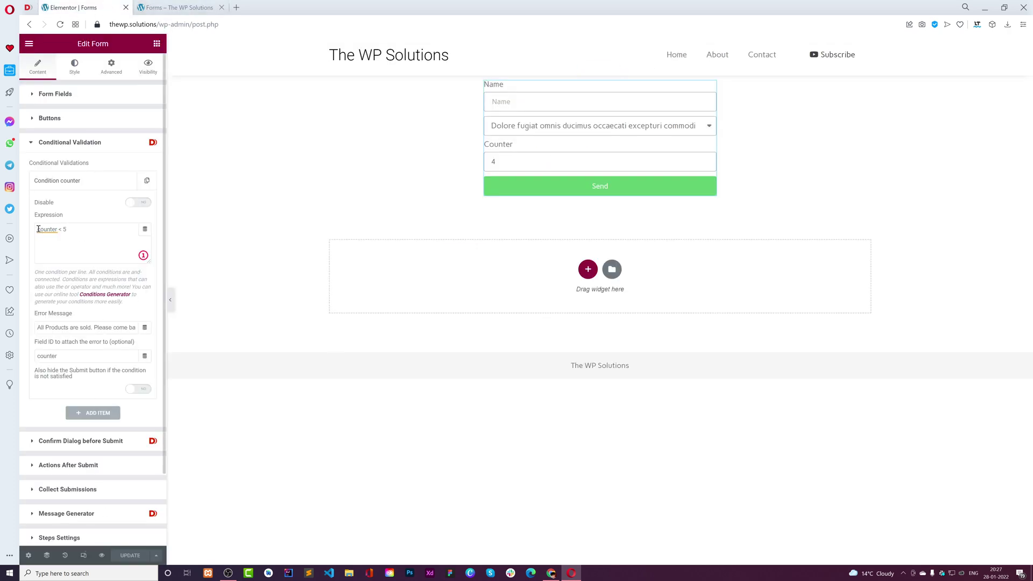
Step: Review the Counter field's settings: Start counter 0 and Counter Step 1, then collapse it
{"action": "left_click", "coordinate": [225, 5]}
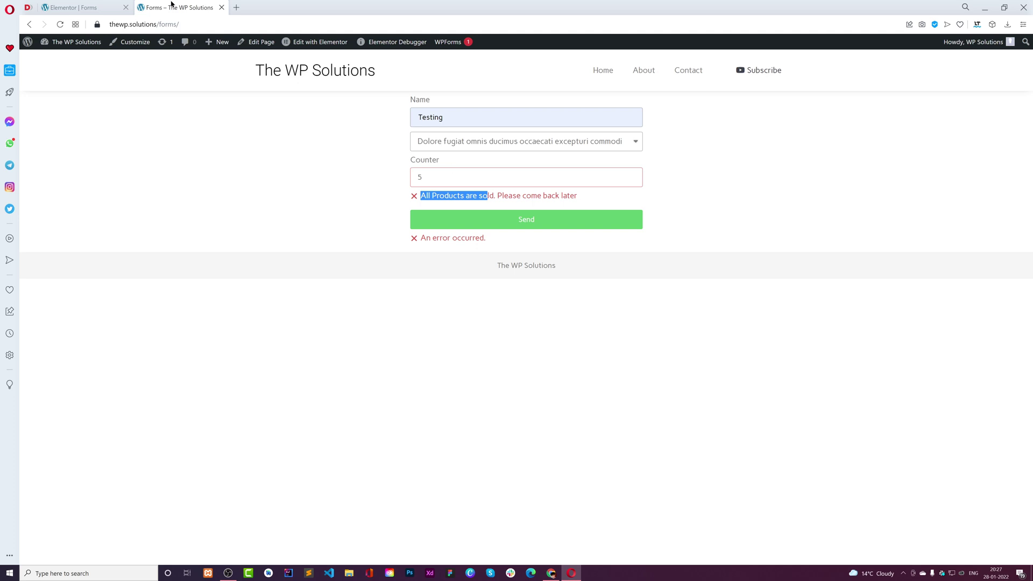
{"action": "left_click", "coordinate": [121, 5]}
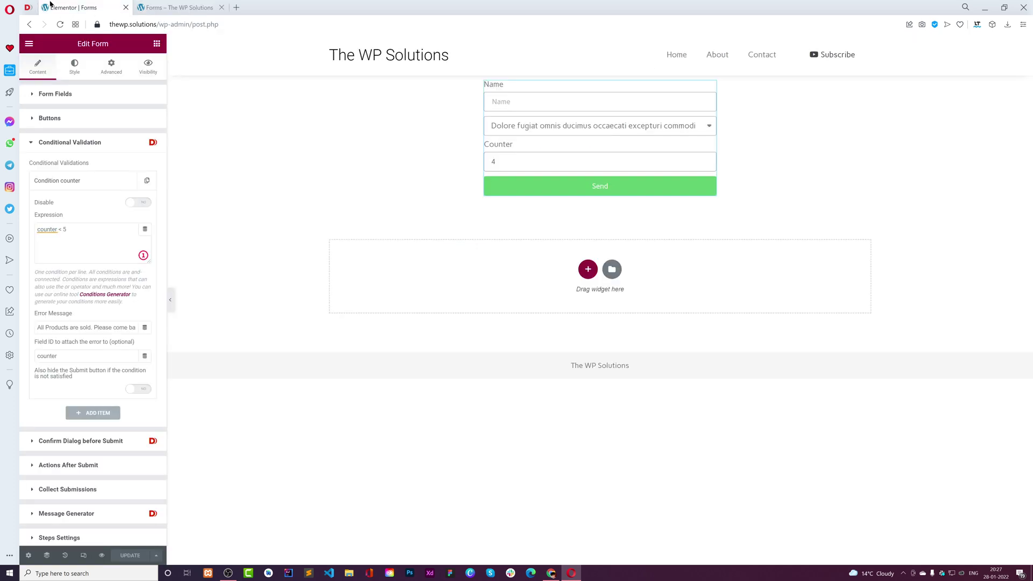
{"action": "left_click", "coordinate": [49, 101]}
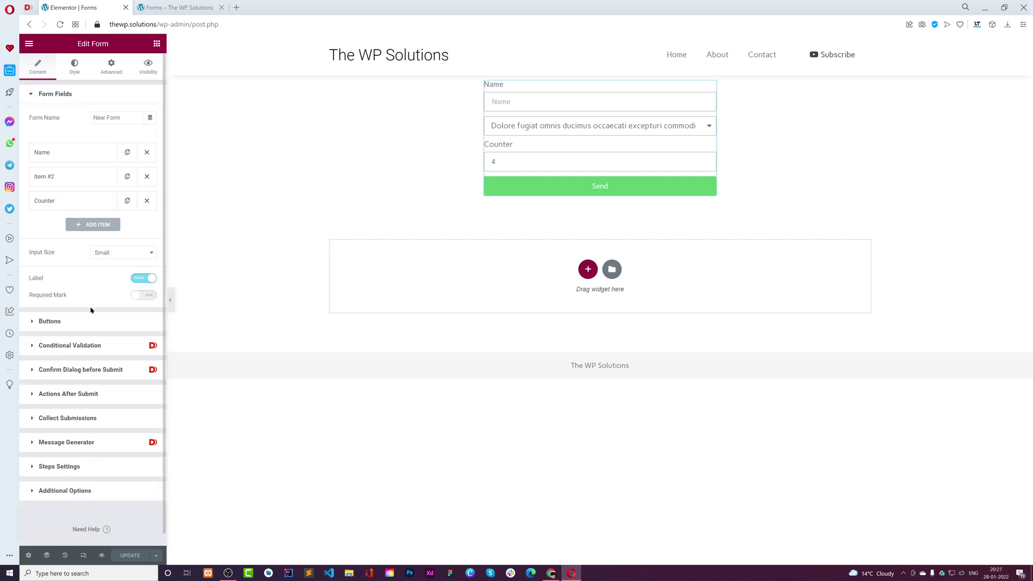
{"action": "left_click", "coordinate": [74, 200]}
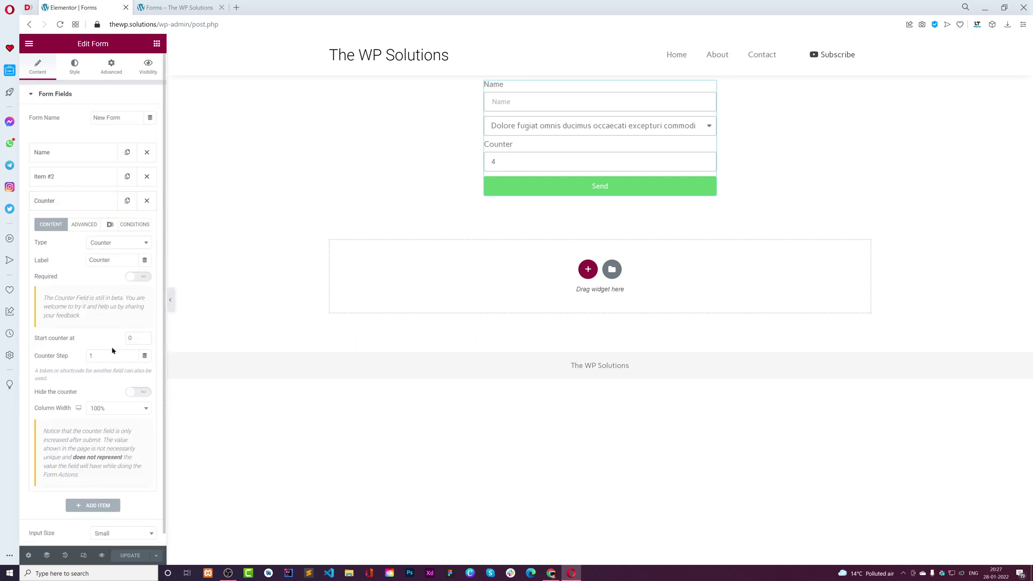
{"action": "left_click", "coordinate": [120, 403]}
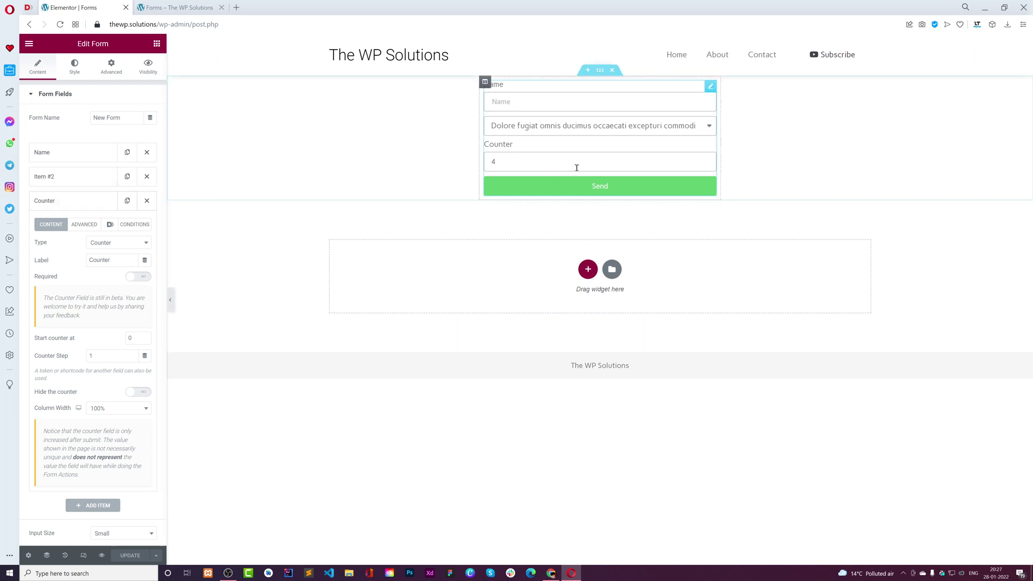
{"action": "left_click", "coordinate": [105, 203]}
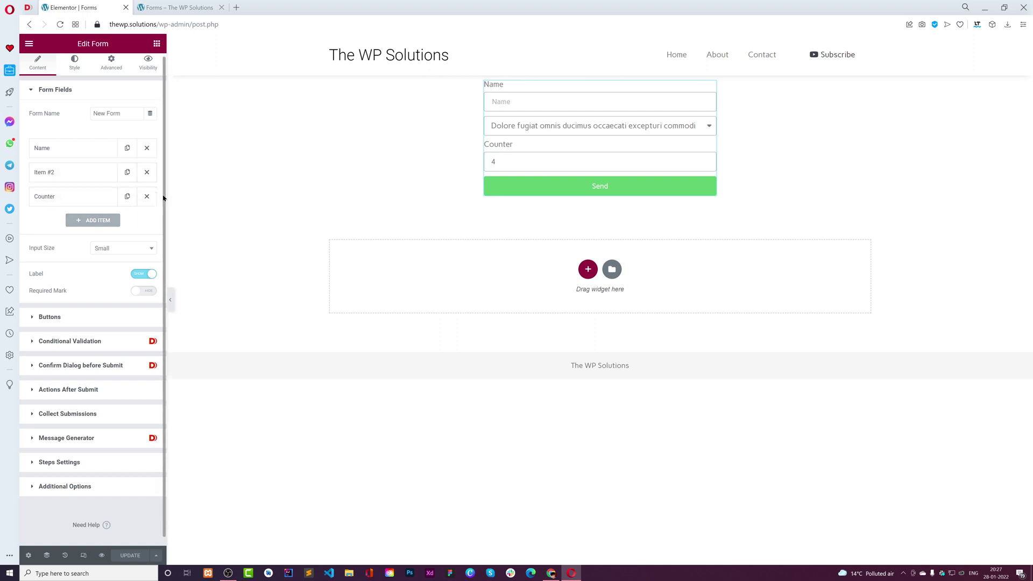
Step: Add a fourth form field below Counter, keeping its type as Text
{"action": "left_click", "coordinate": [94, 224]}
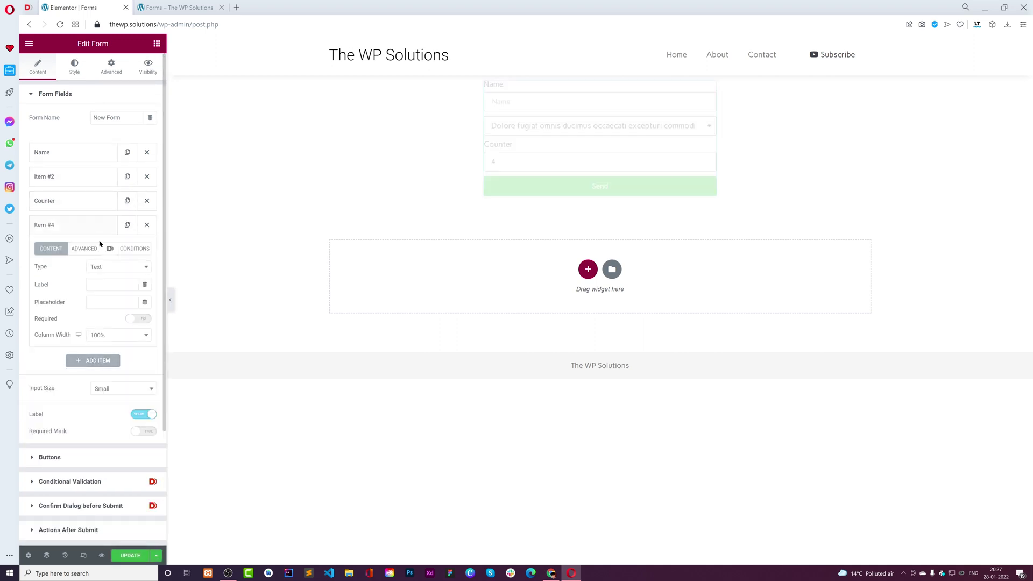
{"action": "left_click", "coordinate": [103, 266]}
{"action": "left_click", "coordinate": [104, 267]}
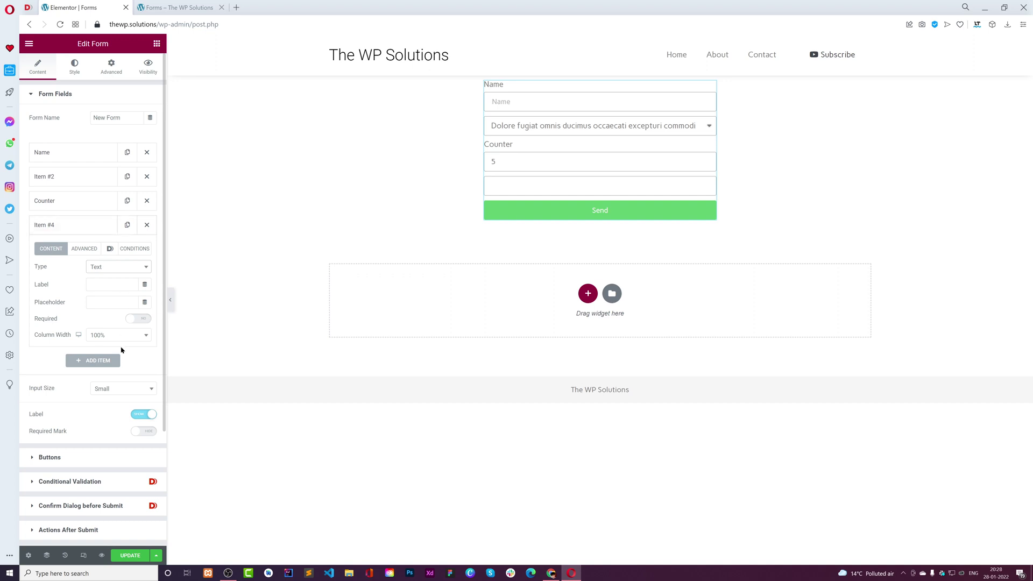
{"action": "scroll", "coordinate": [88, 376], "scroll_direction": "down", "scroll_amount": 3}
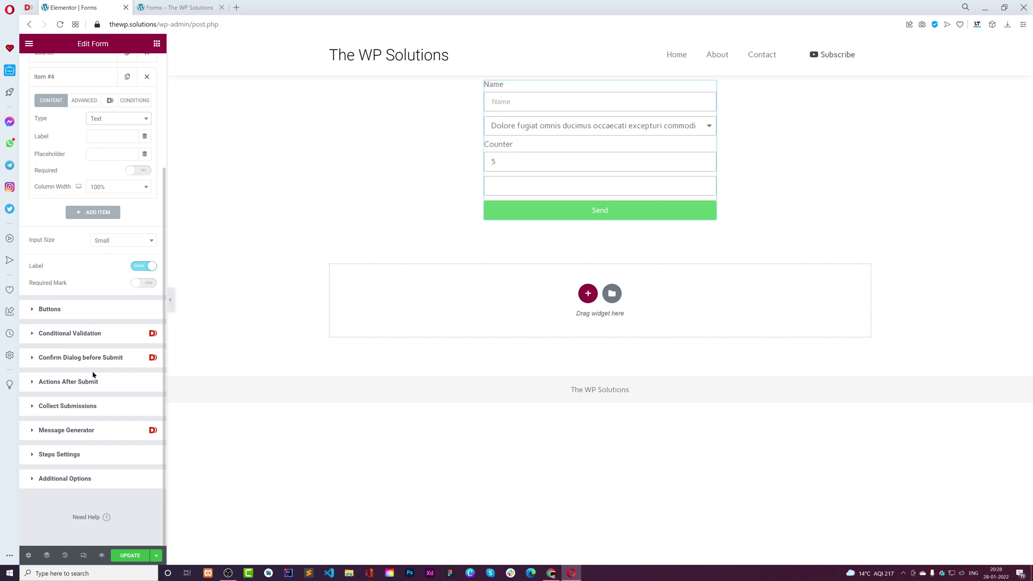
{"action": "scroll", "coordinate": [93, 374], "scroll_direction": "up", "scroll_amount": 3}
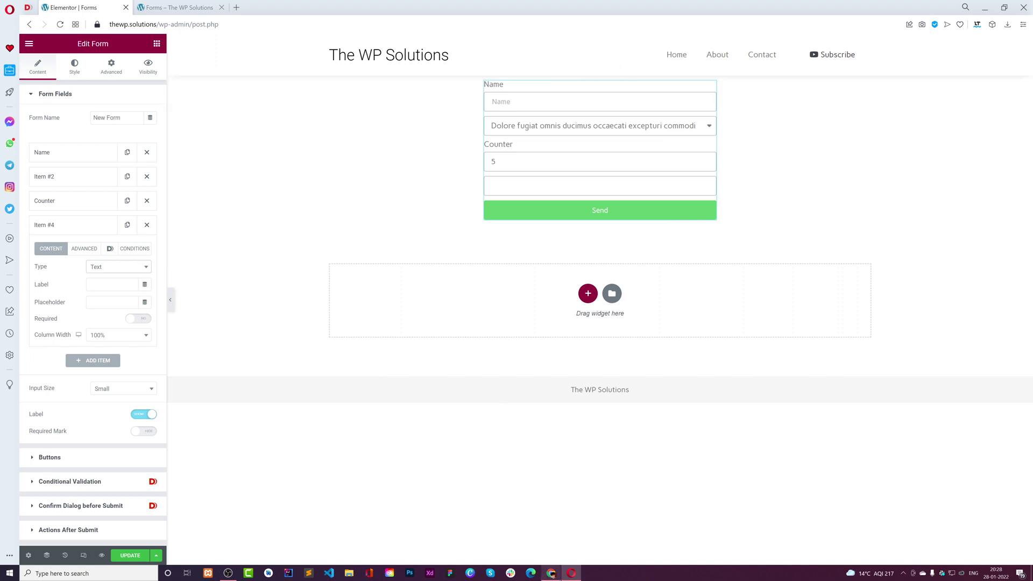
{"action": "right_click", "coordinate": [550, 573]}
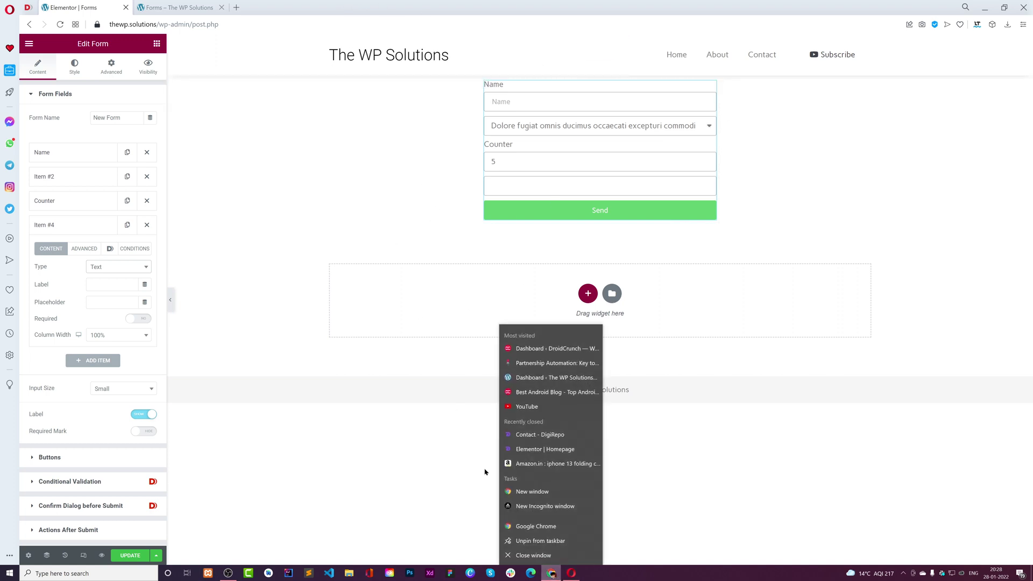
Step: Open a new Chrome window and go to the Elementor, ACF, WordPress Community Facebook group
{"action": "left_click", "coordinate": [550, 573]}
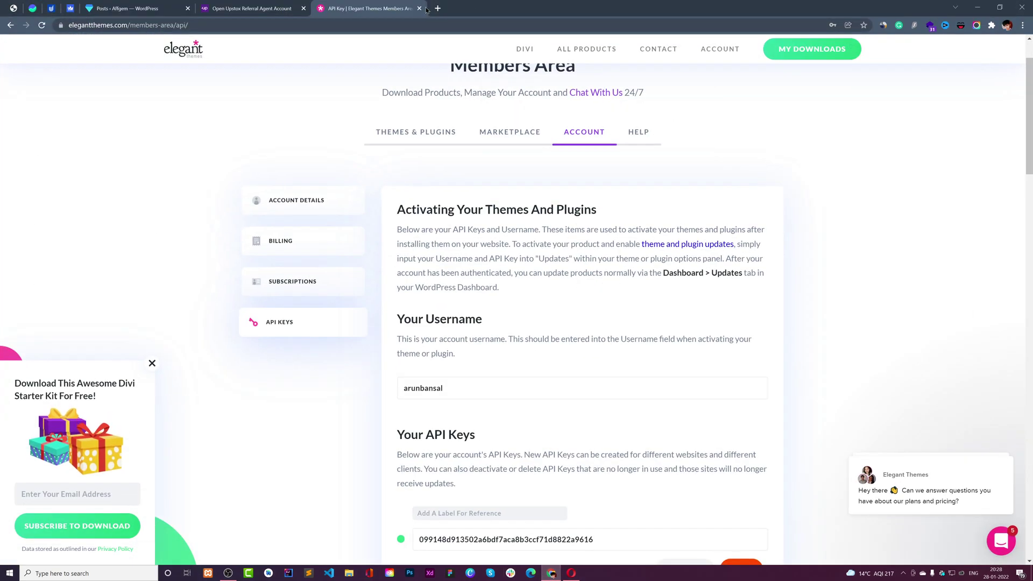
{"action": "left_click", "coordinate": [1023, 24]}
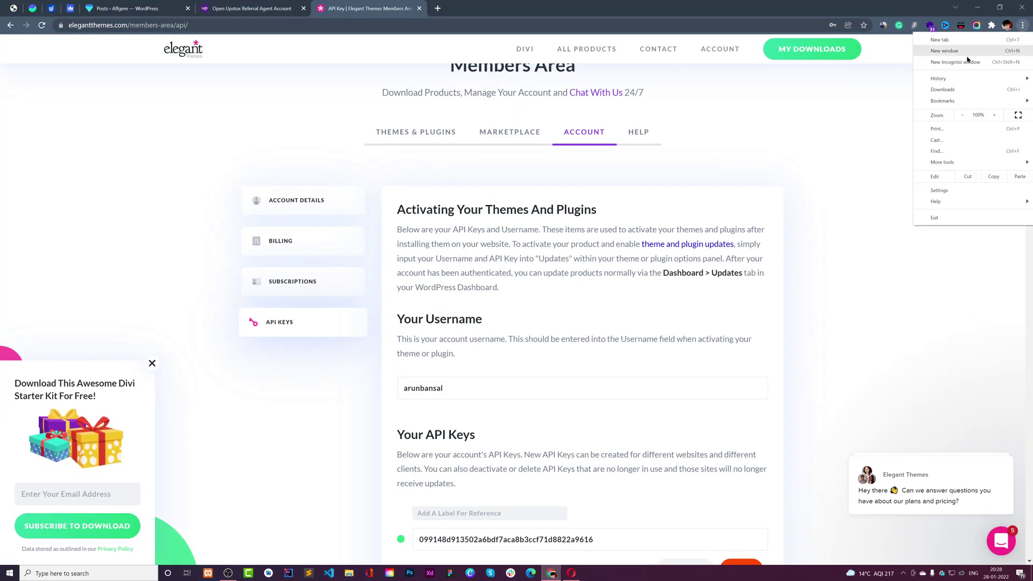
{"action": "left_click", "coordinate": [947, 62]}
{"action": "left_click", "coordinate": [1021, 7]}
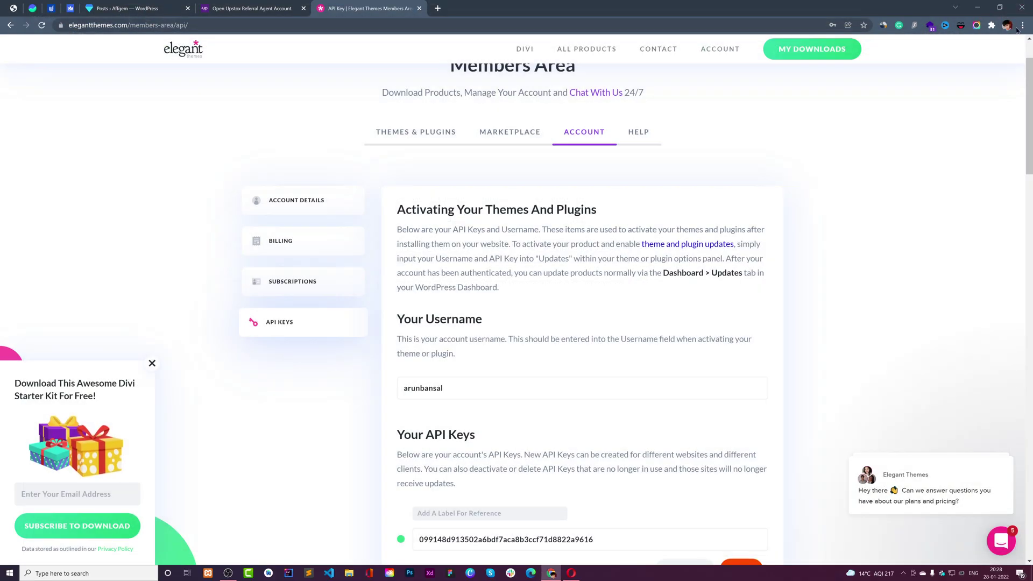
{"action": "left_click", "coordinate": [1024, 24]}
{"action": "left_click", "coordinate": [980, 56]}
{"action": "type", "text": "fa"}
{"action": "key", "text": "Down"}
{"action": "key", "text": "Down"}
{"action": "key", "text": "Down"}
{"action": "key", "text": "Down"}
{"action": "key", "text": "Down"}
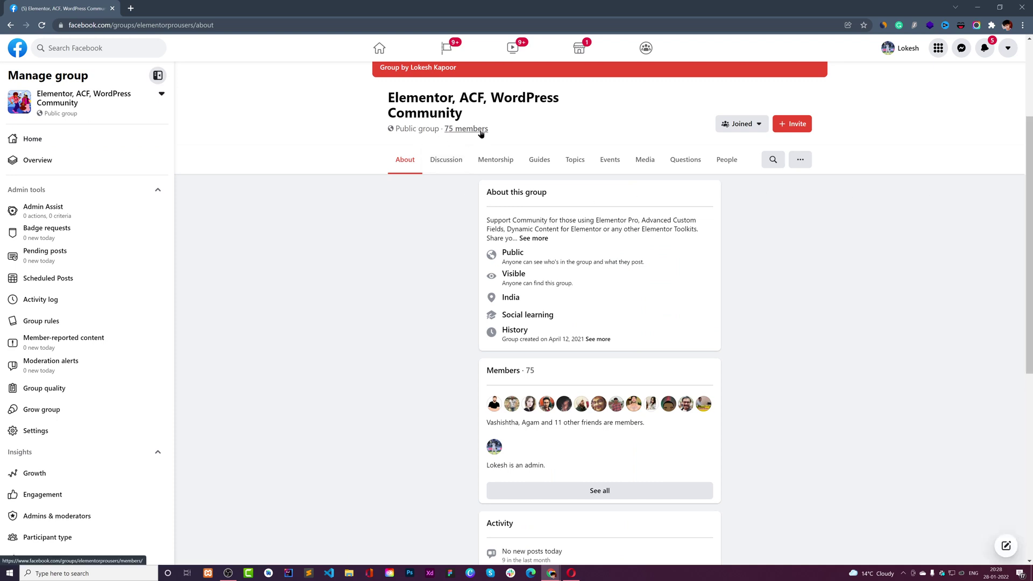
Step: Show the group's Discussion feed, scroll through recent posts, then return to the top
{"action": "left_click", "coordinate": [441, 160]}
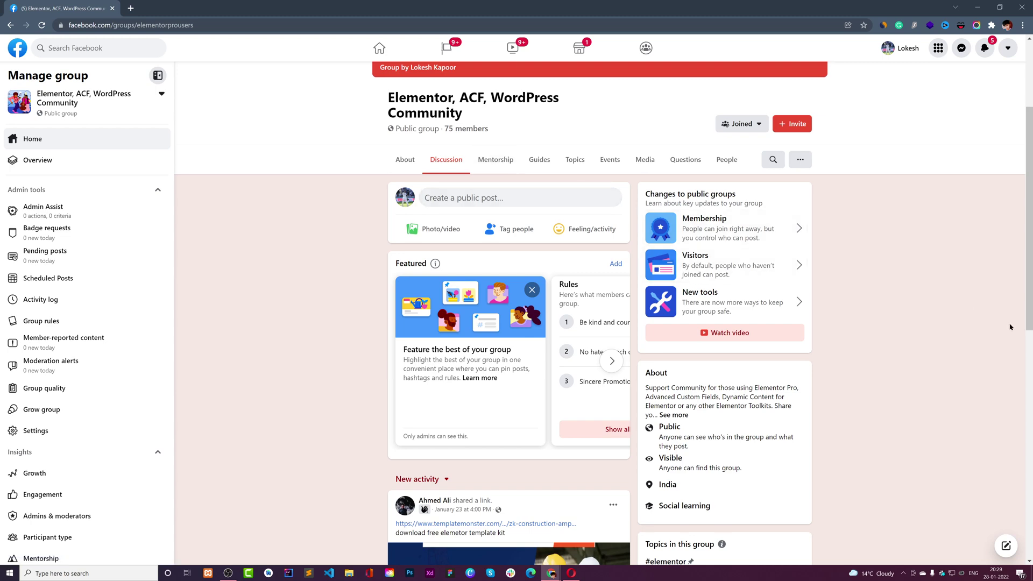
{"action": "scroll", "coordinate": [1030, 378], "scroll_direction": "down", "scroll_amount": 5}
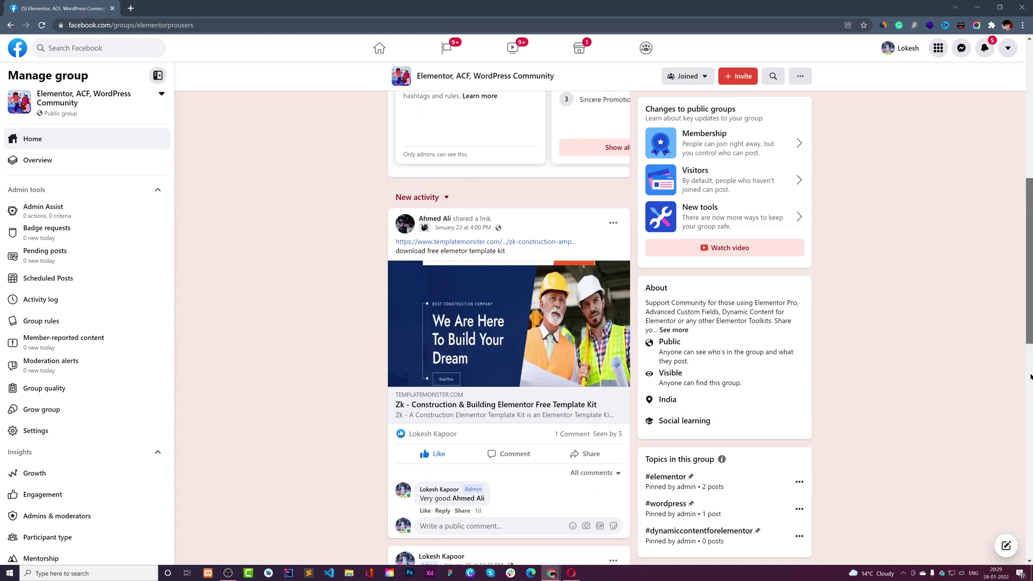
{"action": "scroll", "coordinate": [1030, 378], "scroll_direction": "down", "scroll_amount": 6}
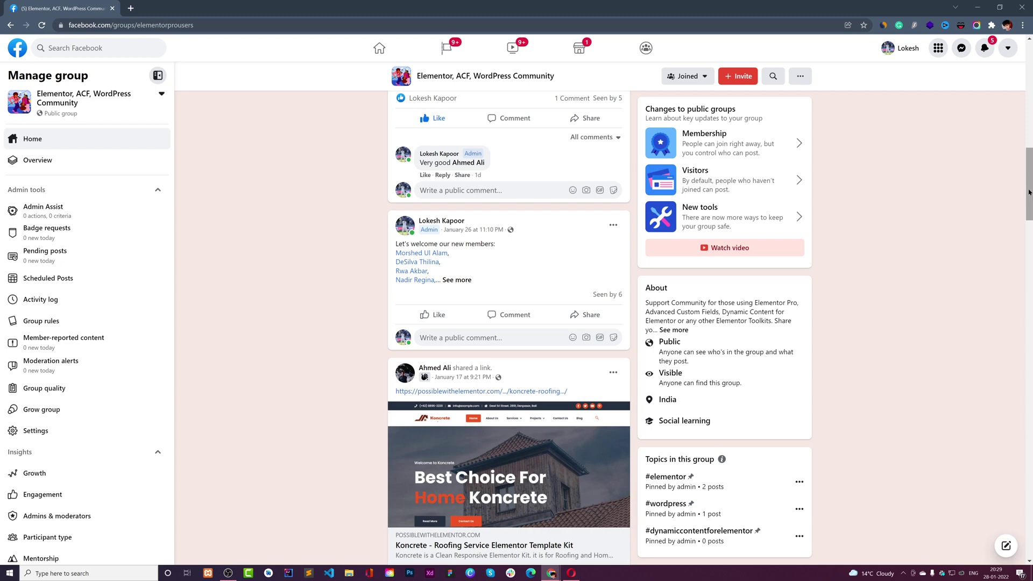
{"action": "left_click_drag", "start_coordinate": [1028, 193], "coordinate": [1028, 80]}
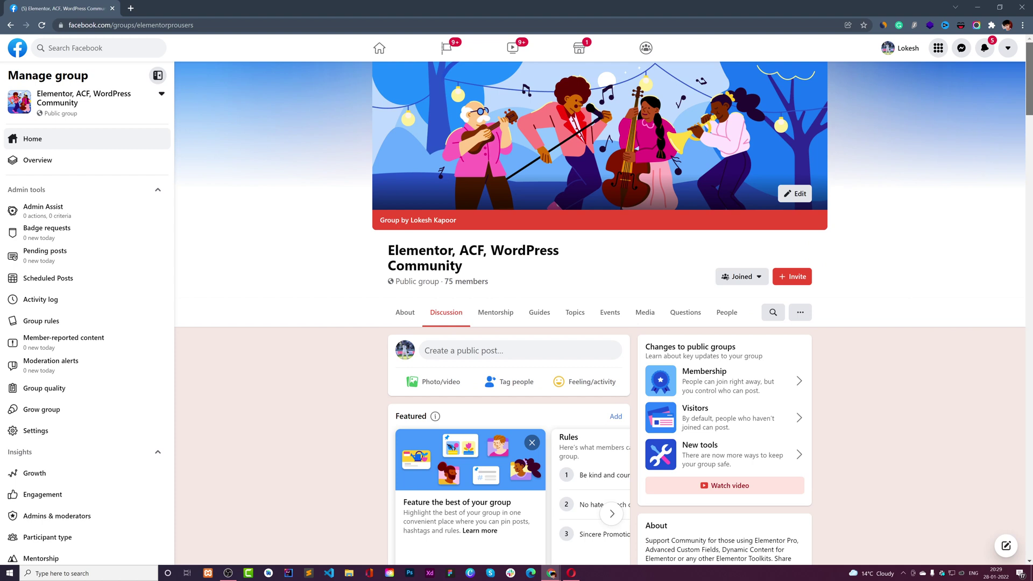